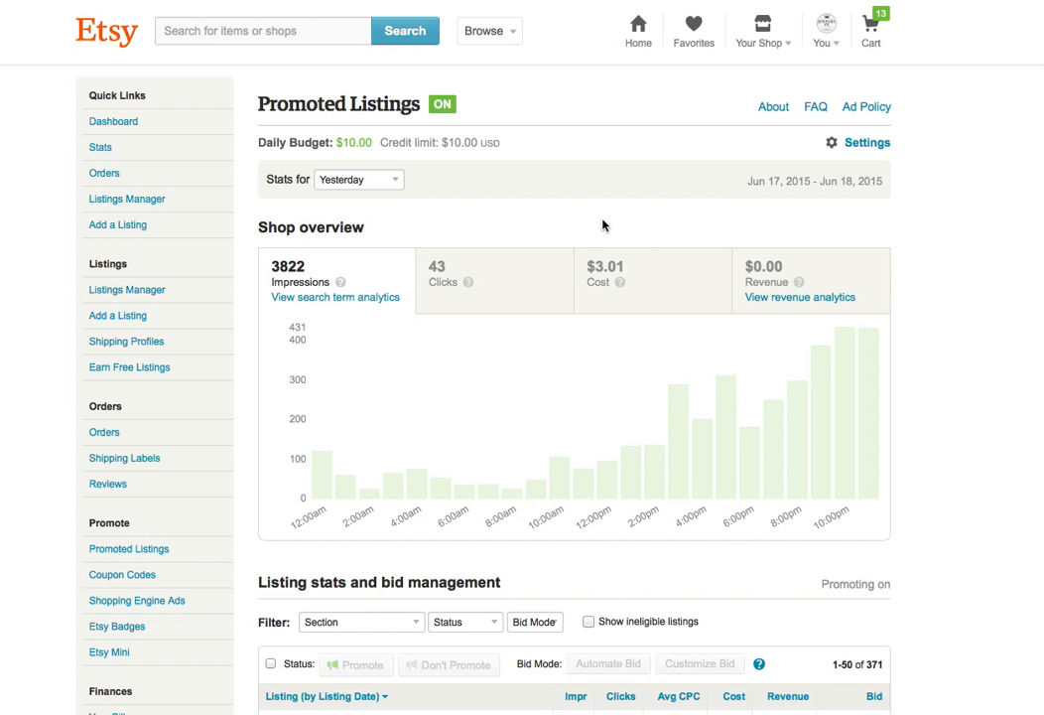
Step: Look over the Promoted Listings shop overview and the listing stats and bid management table
scroll(602, 225, down, 3)
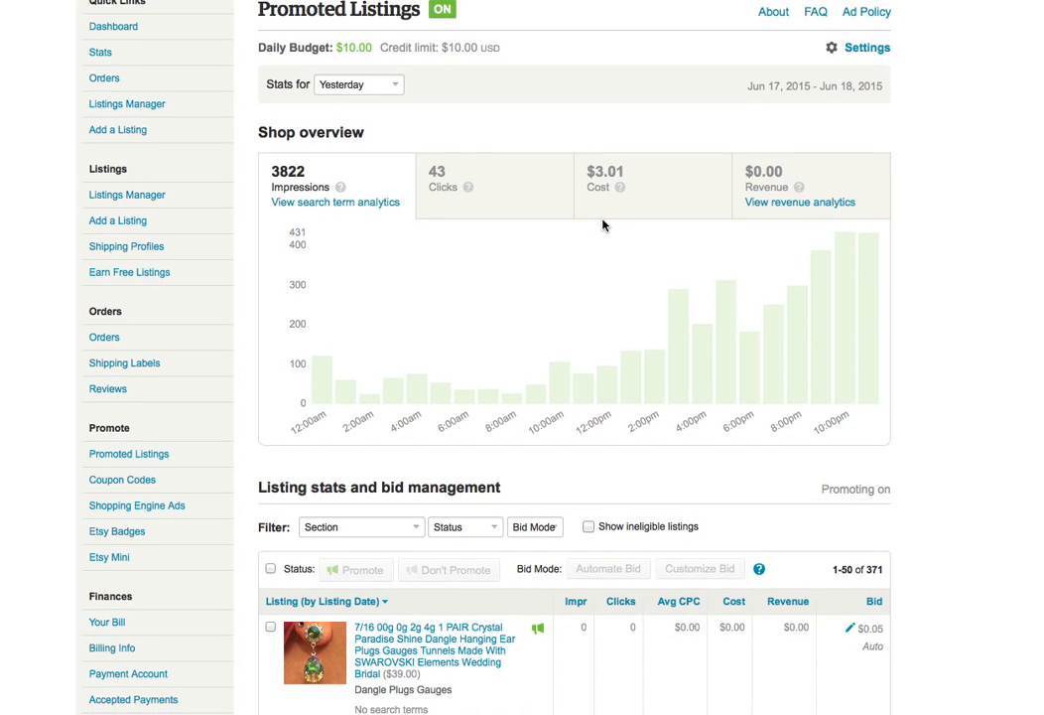
scroll(590, 239, up, 3)
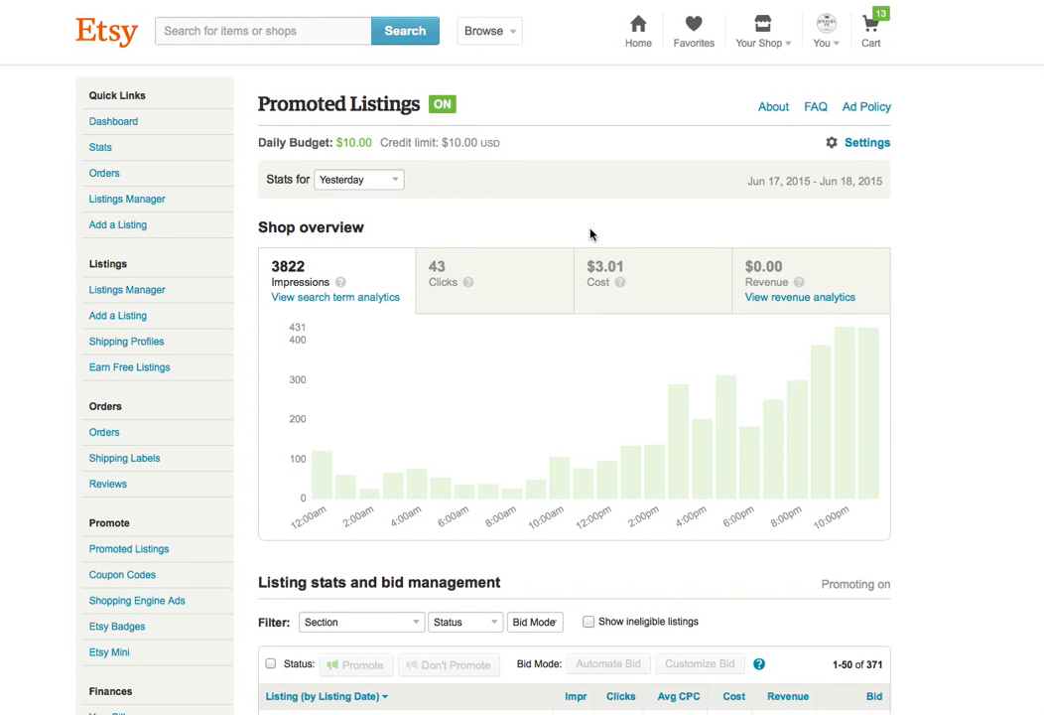
scroll(590, 234, down, 1)
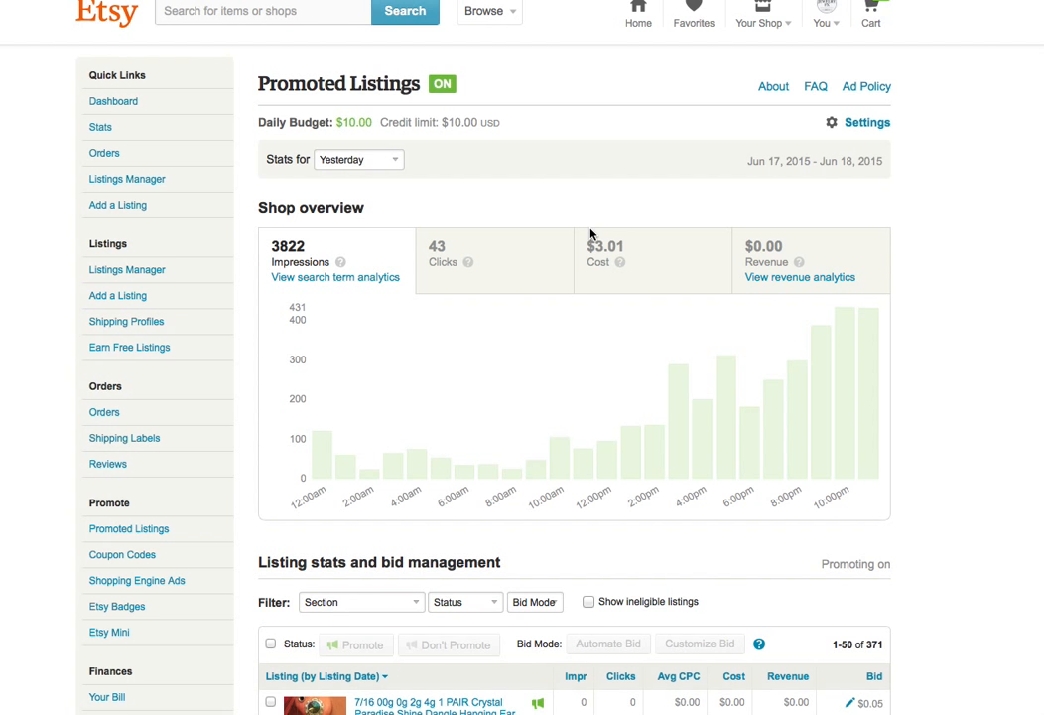
scroll(590, 234, down, 5)
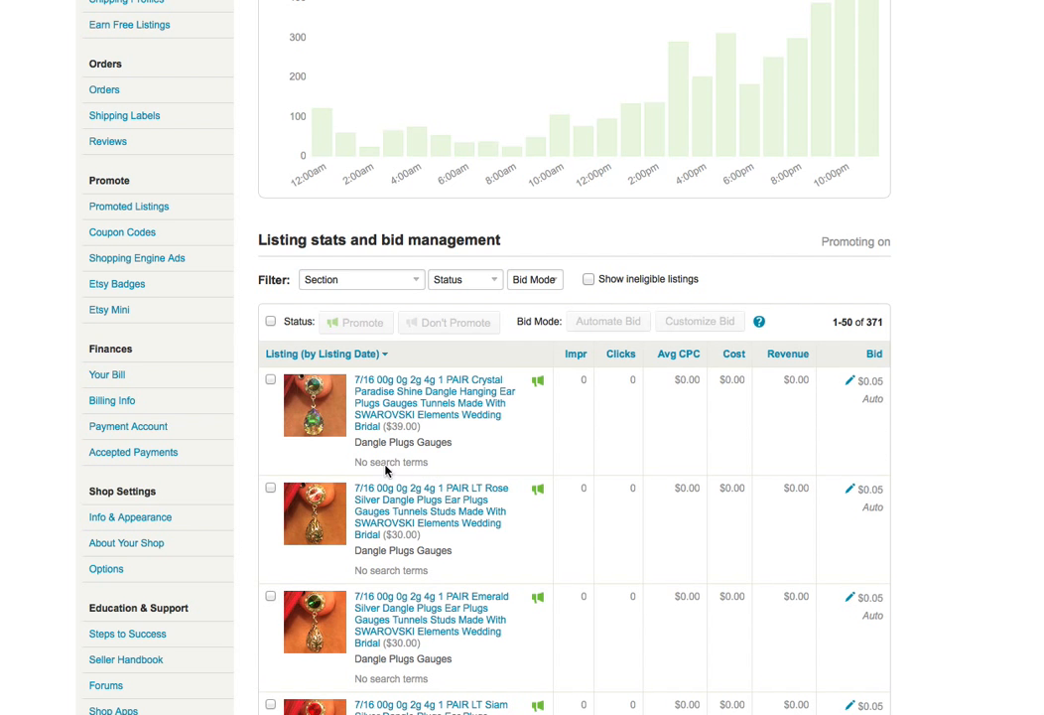
scroll(527, 434, up, 5)
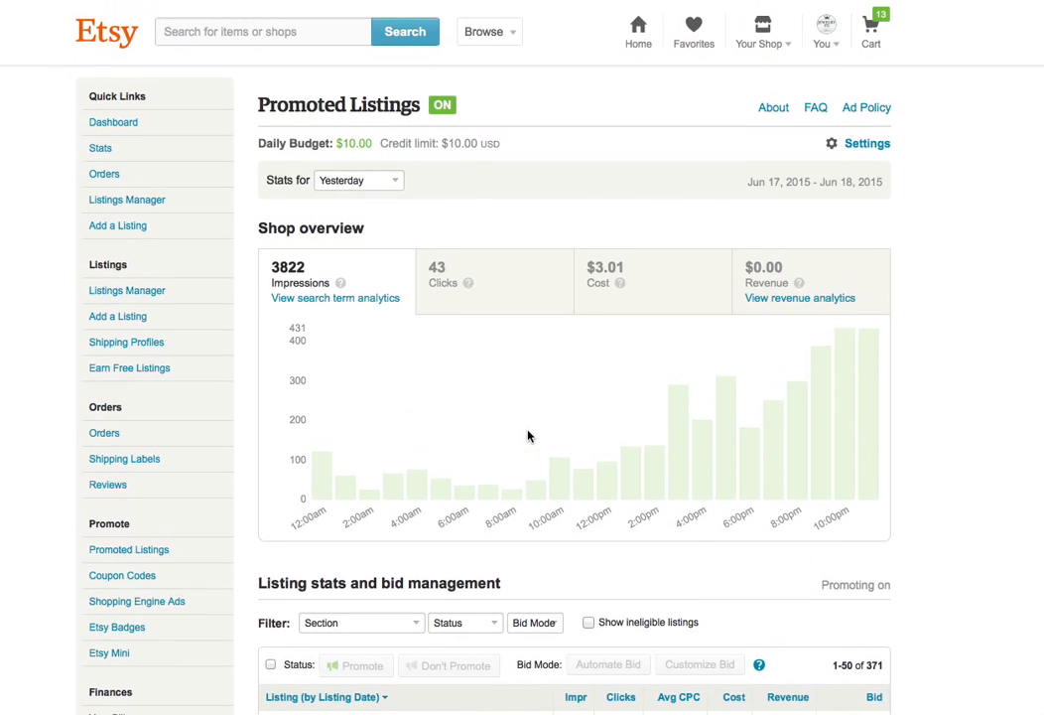
scroll(357, 283, down, 6)
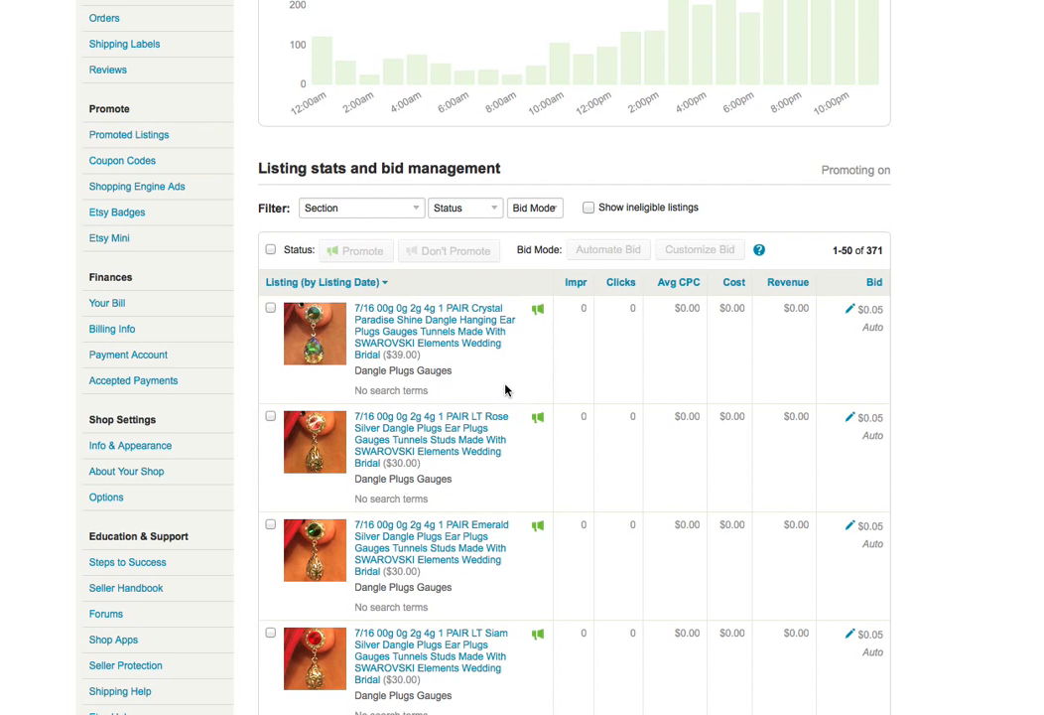
scroll(505, 392, up, 6)
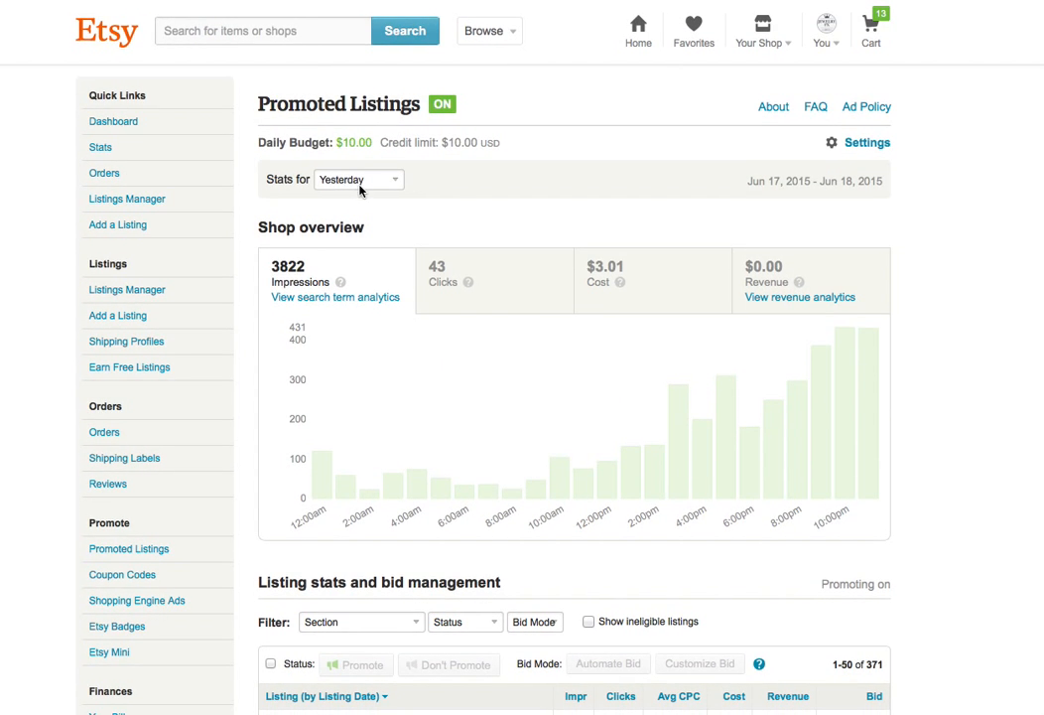
Step: Show the promoted listings stats for This Month and sort the listings by revenue, highest first
click(395, 178)
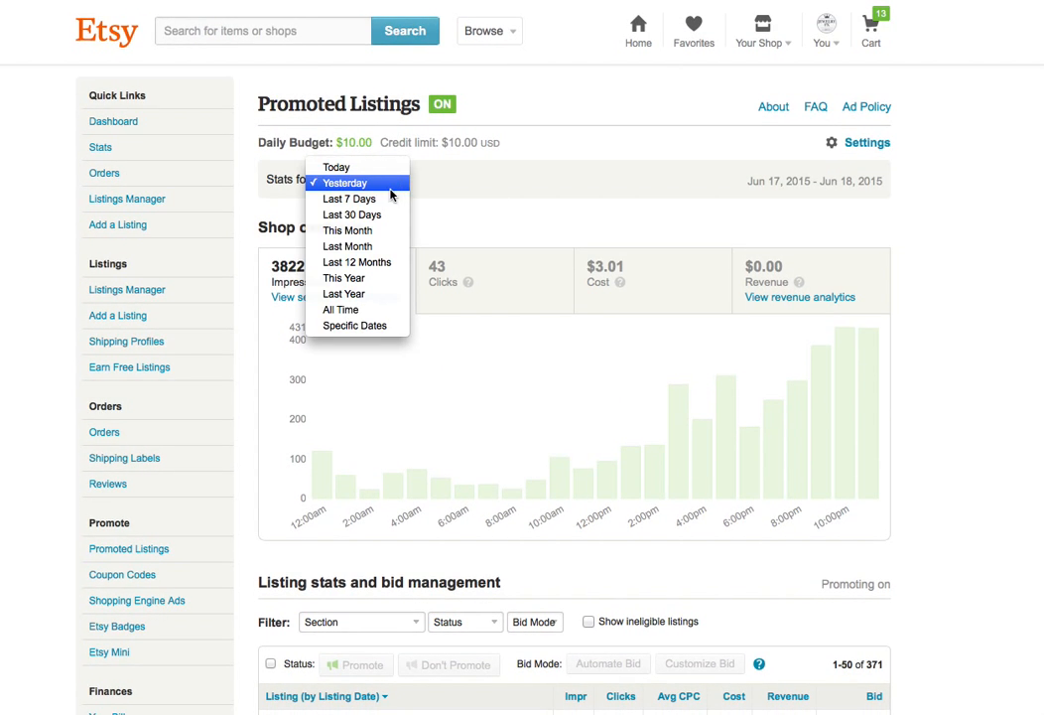
click(398, 230)
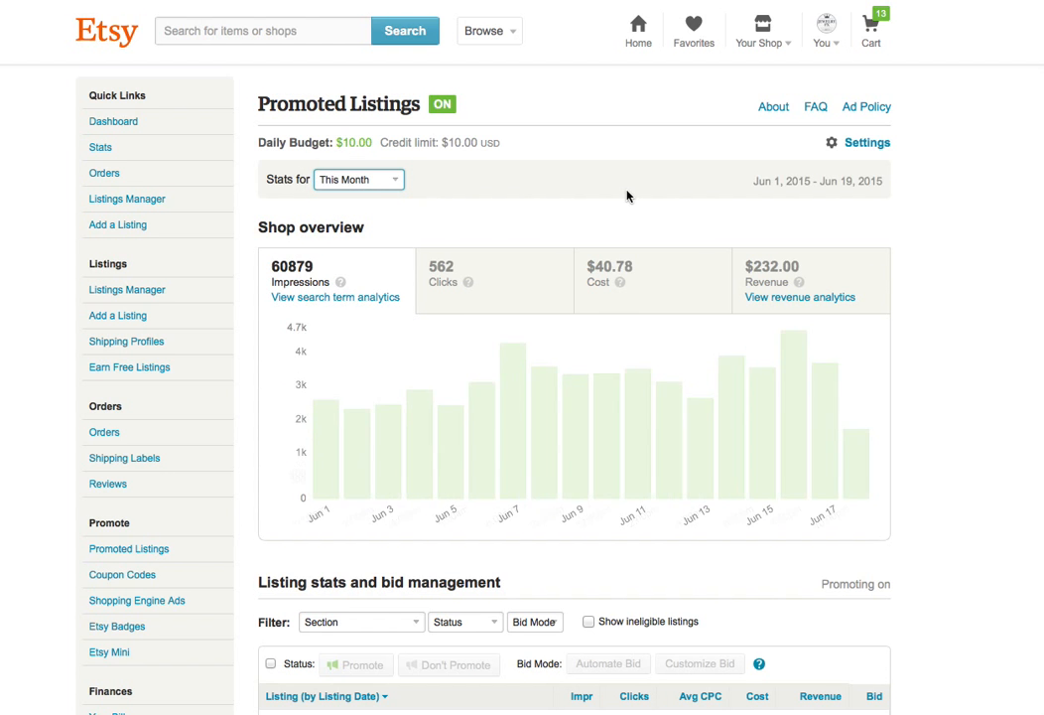
scroll(627, 196, down, 5)
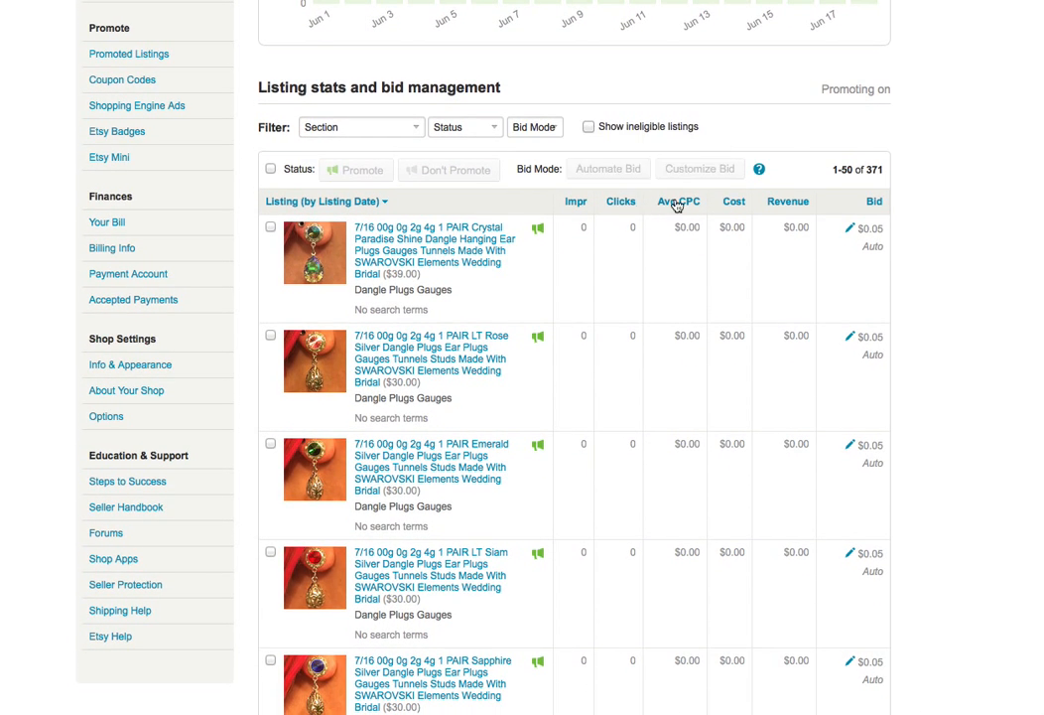
mouse_move(675, 206)
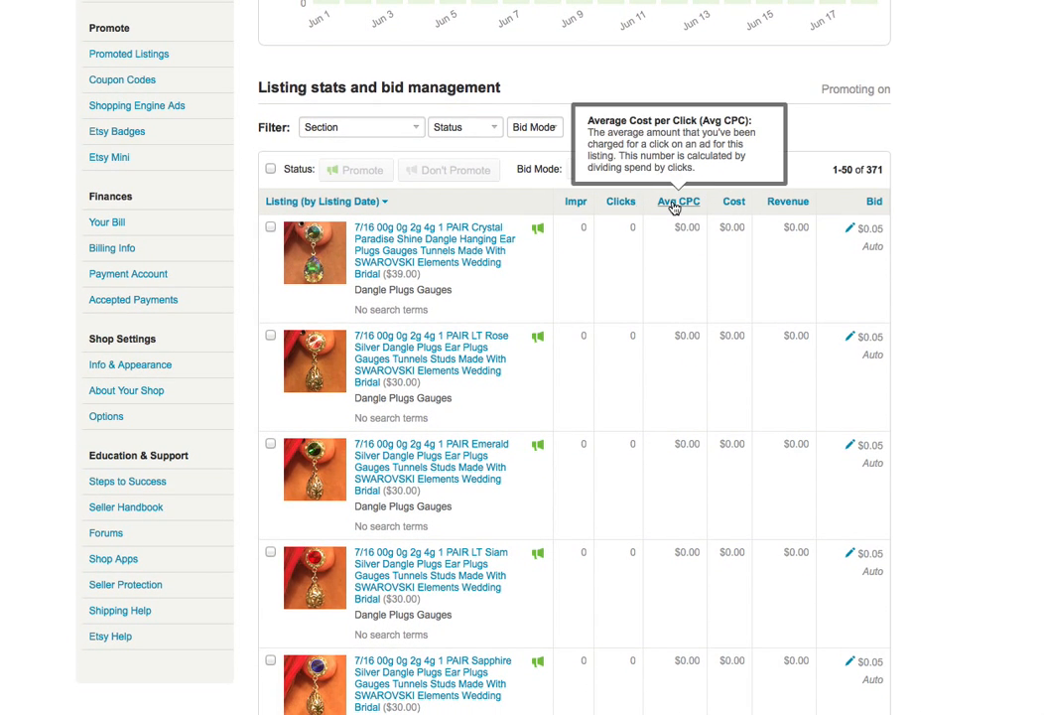
click(784, 204)
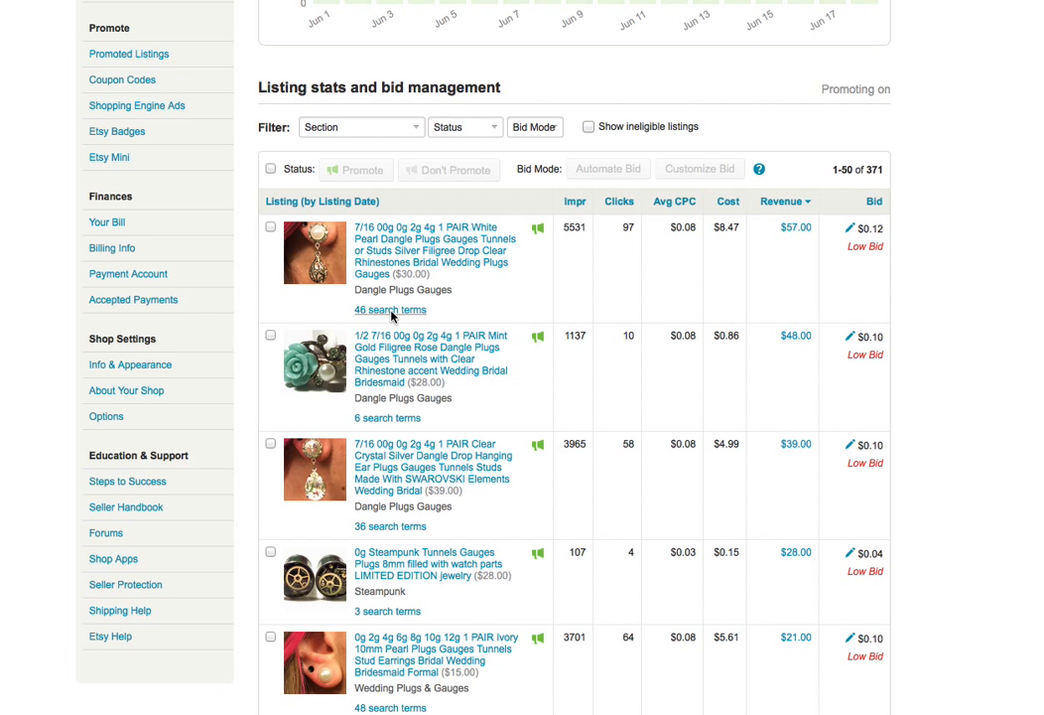
Step: Open the search terms of the white pearl dangle plugs listing and read through its search term breakdown
click(391, 311)
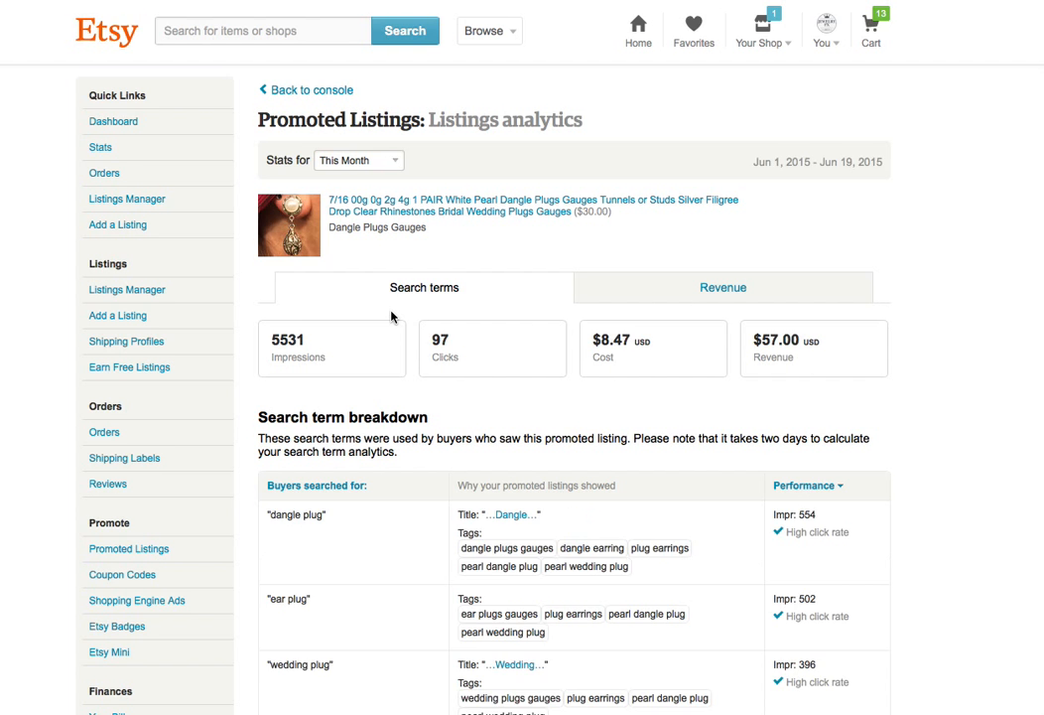
scroll(391, 316, down, 3)
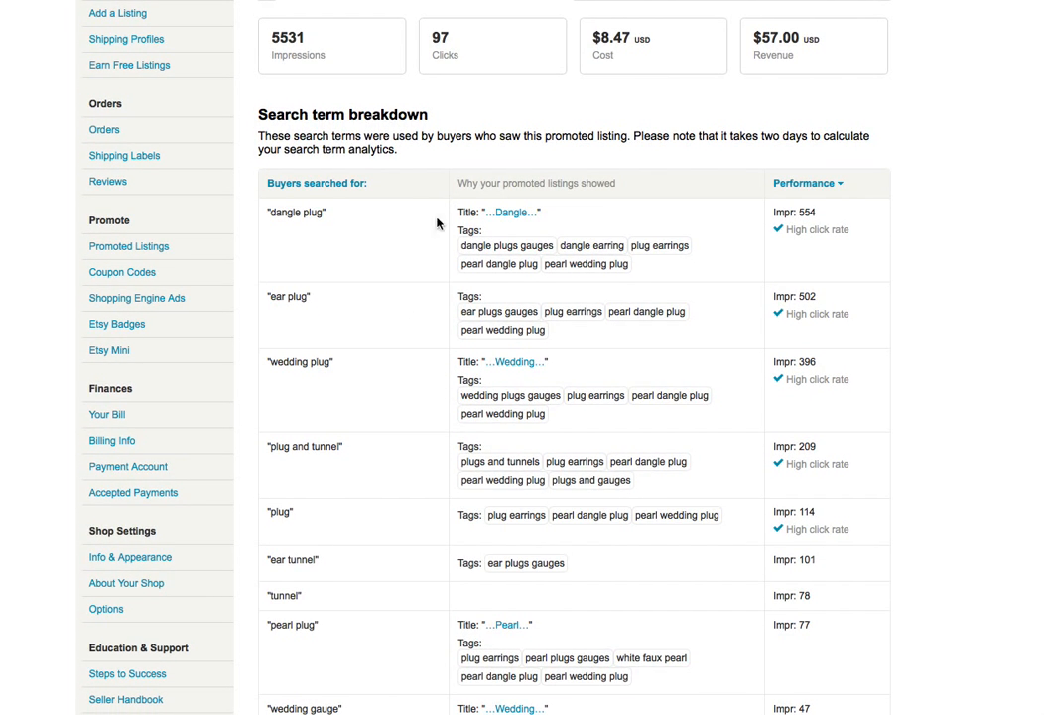
scroll(294, 406, down, 3)
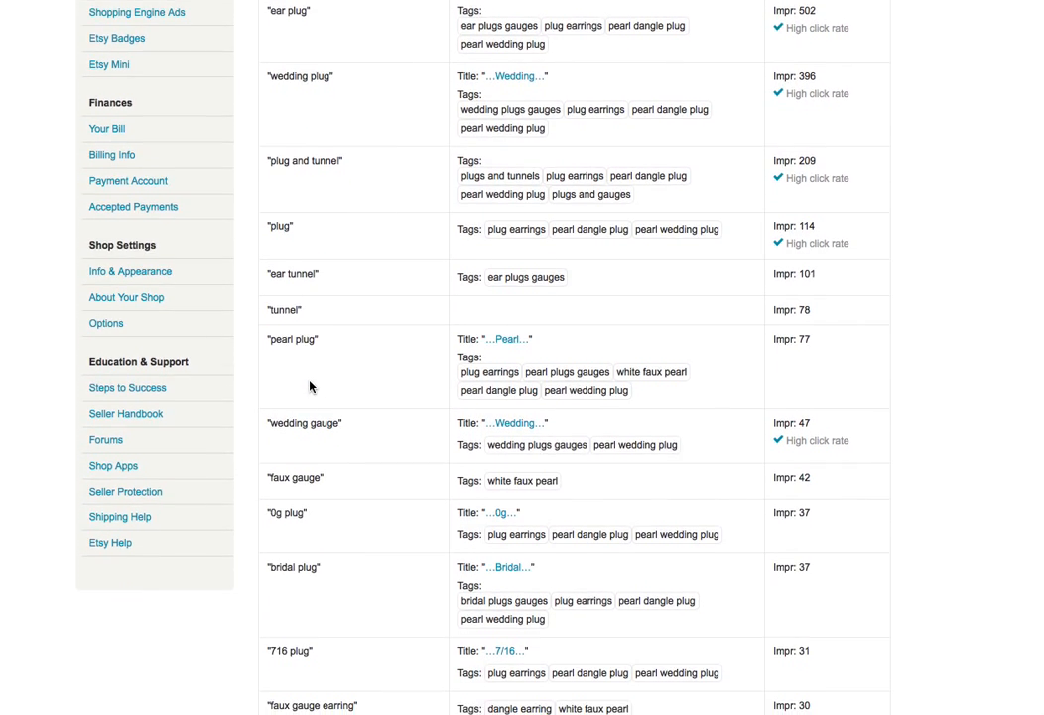
scroll(308, 386, down, 2)
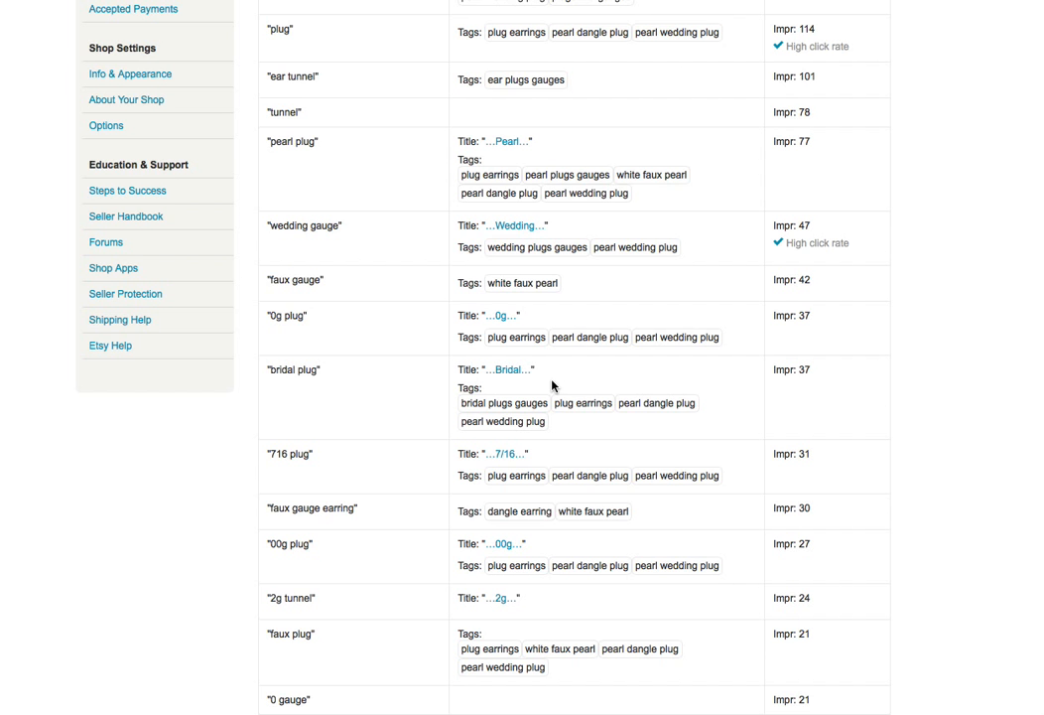
scroll(552, 385, up, 3)
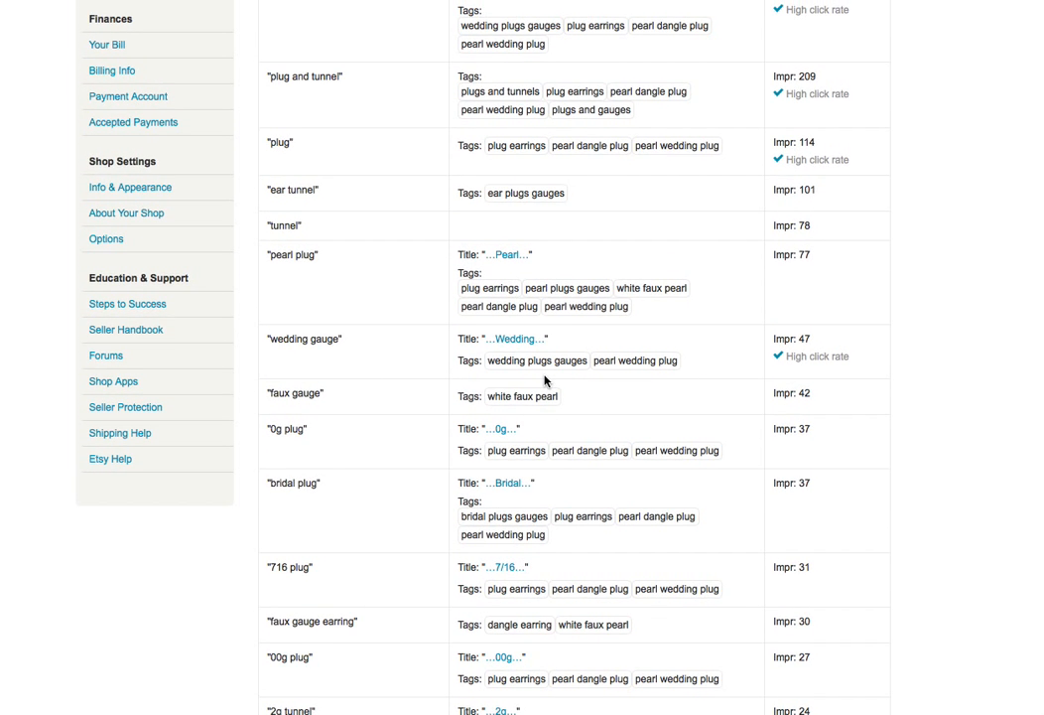
scroll(518, 234, up, 5)
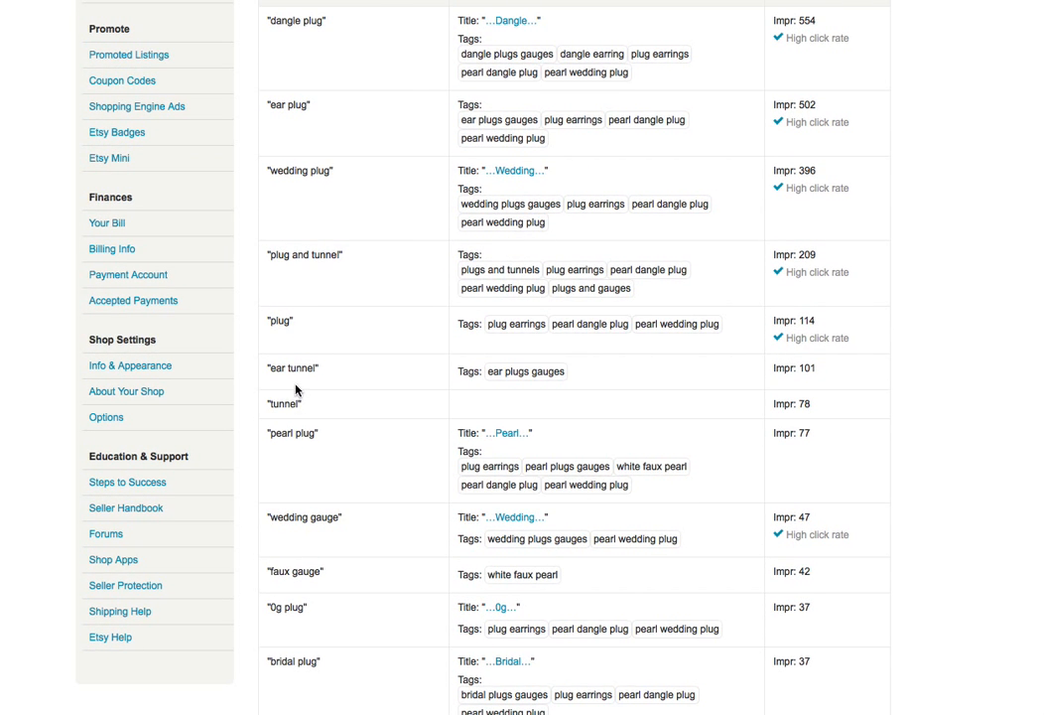
Step: Examine the "ear tunnel" search term together with its matching tag and impressions
drag(330, 371, 265, 367)
drag(581, 376, 454, 371)
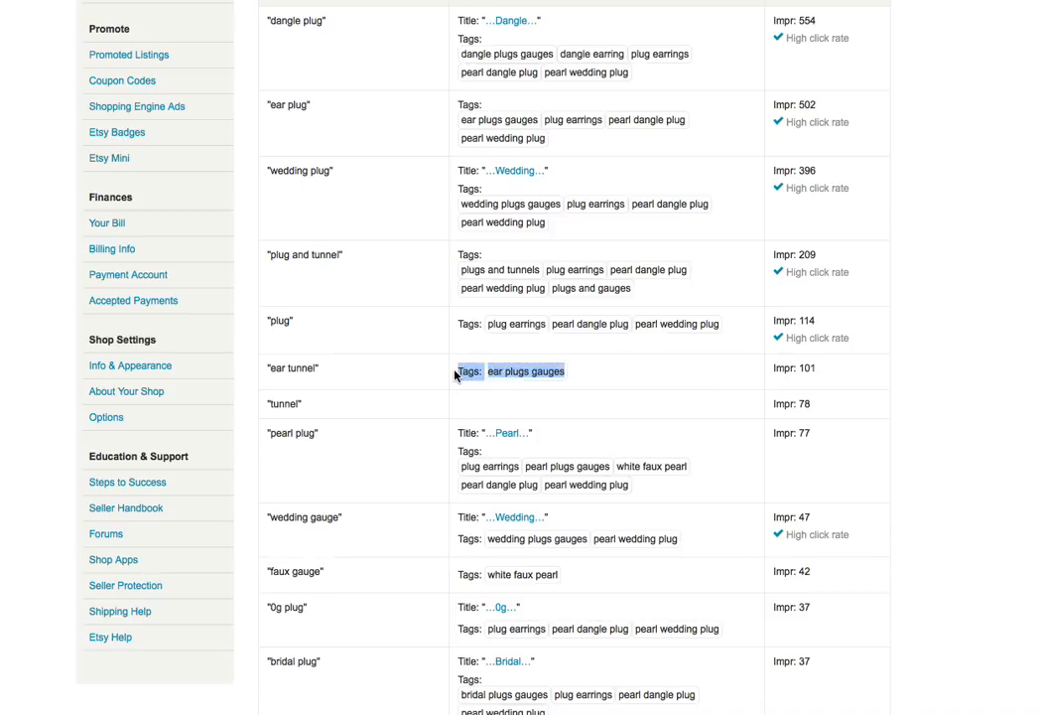
click(576, 378)
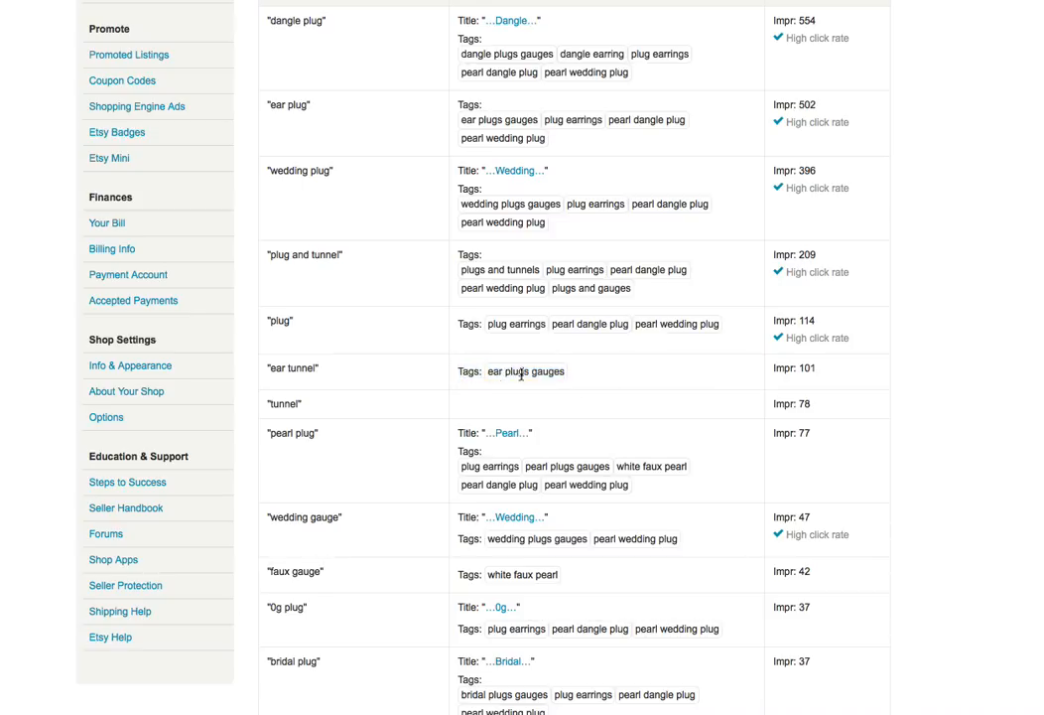
drag(576, 380, 424, 368)
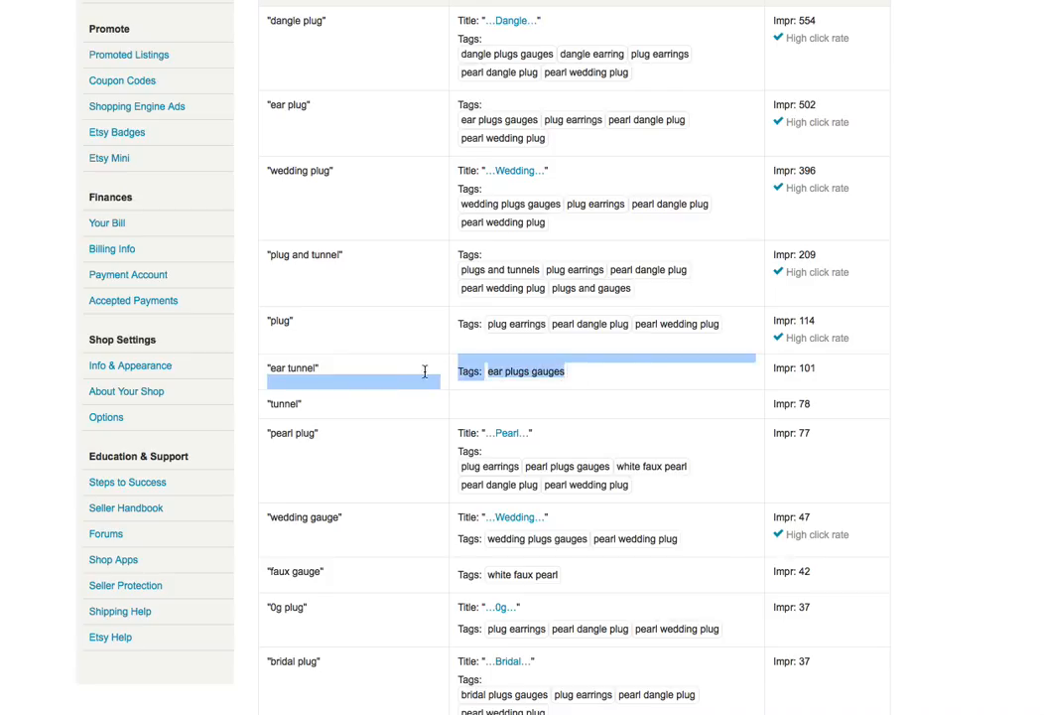
drag(854, 373, 772, 368)
click(880, 387)
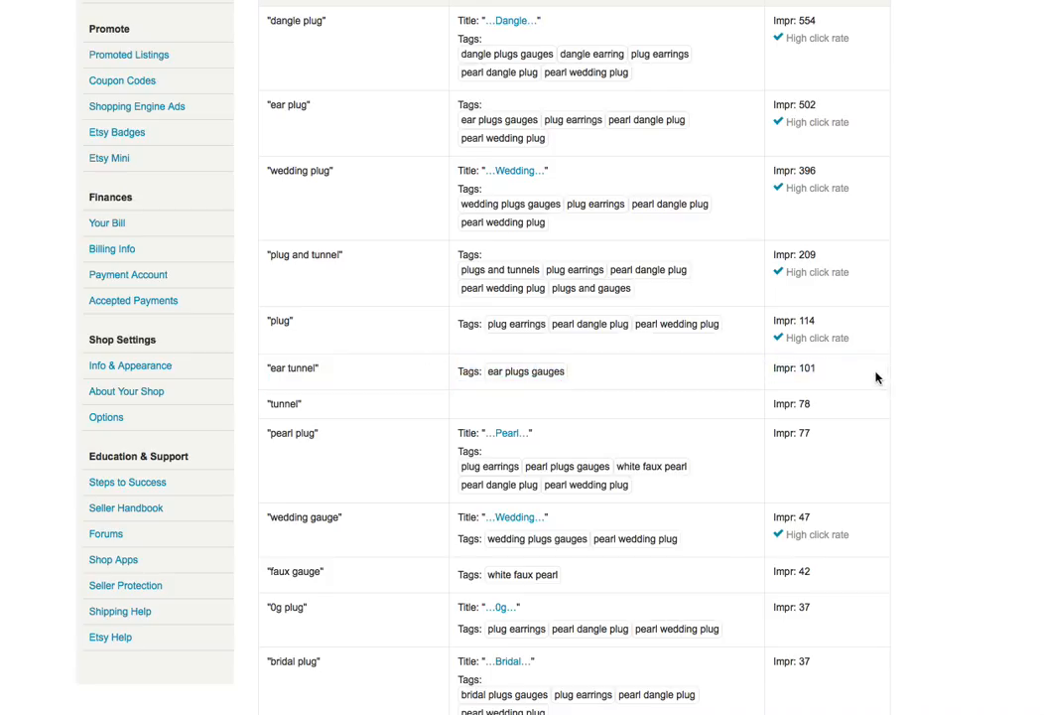
Step: Examine the "dangle plug" search term and the column explaining why the promoted listings showed
scroll(877, 378, up, 5)
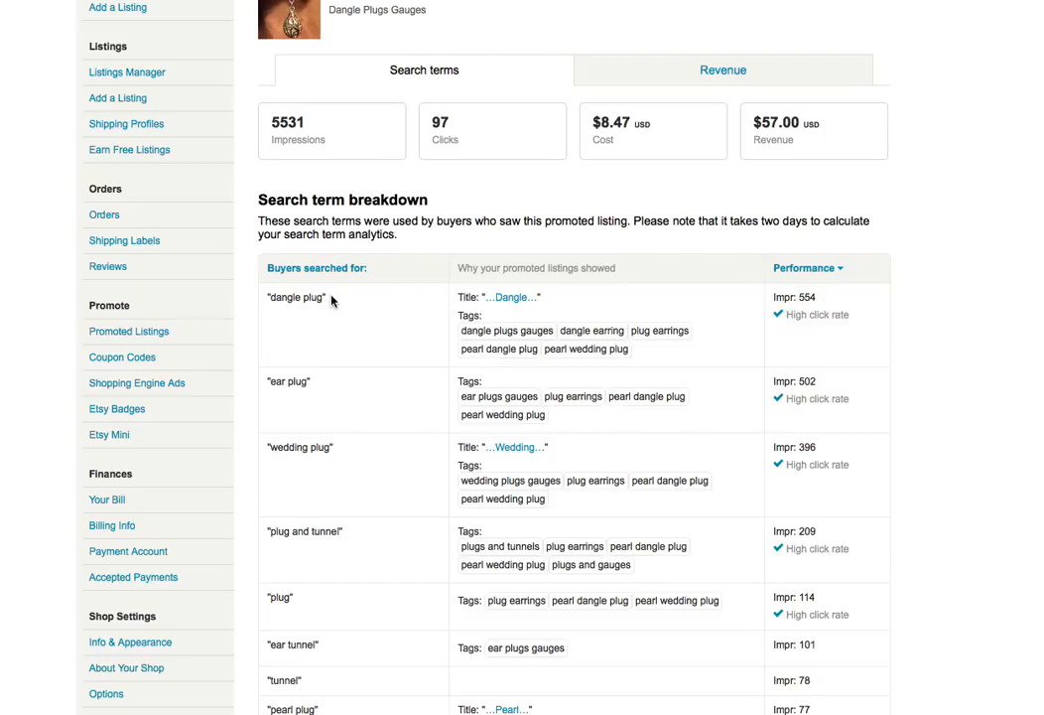
drag(334, 301, 266, 291)
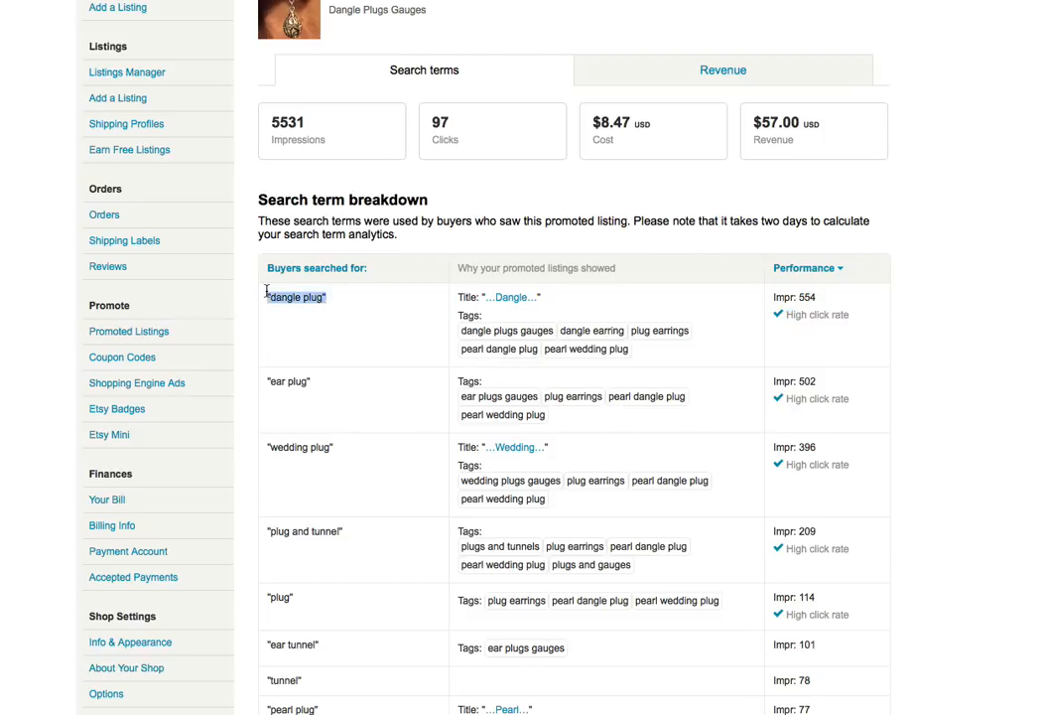
click(584, 299)
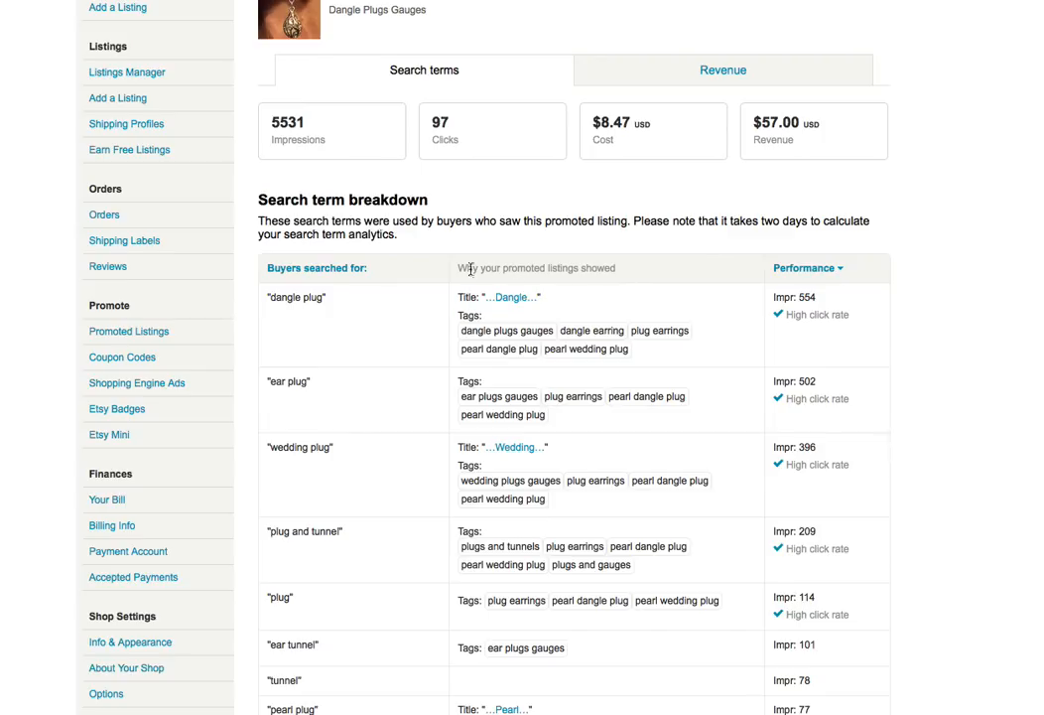
drag(457, 268, 624, 280)
click(640, 280)
Step: Compare the click rates, impressions and matching tags across the listing's full search term breakdown
scroll(422, 226, up, 1)
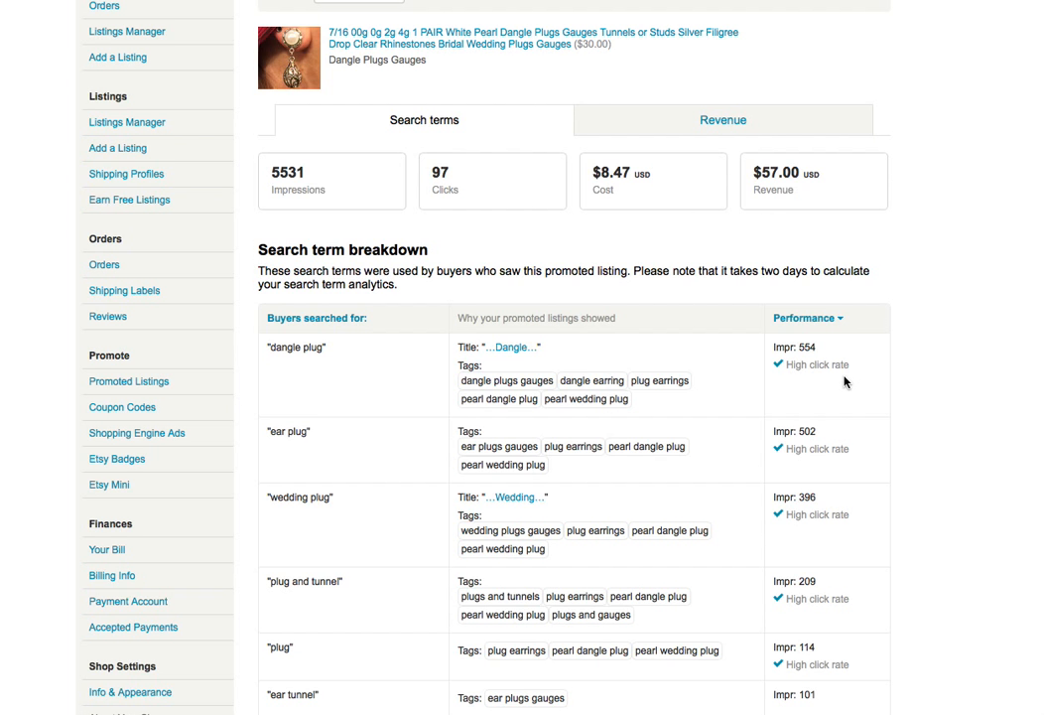
scroll(705, 397, down, 2)
scroll(705, 394, down, 4)
scroll(706, 401, up, 7)
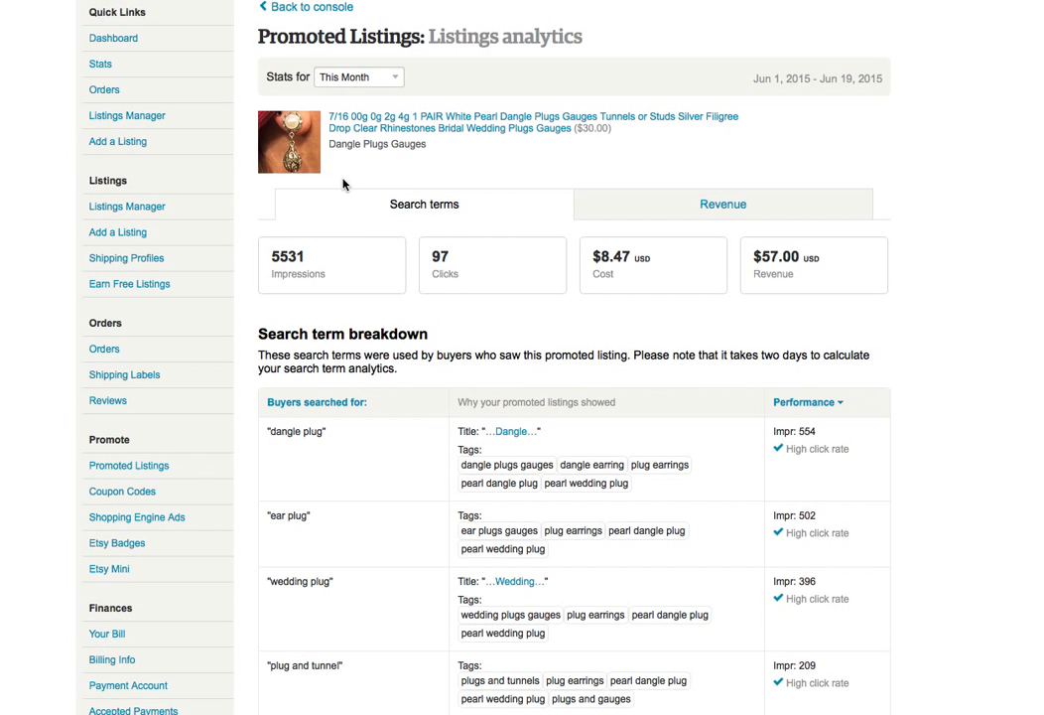
scroll(342, 181, down, 4)
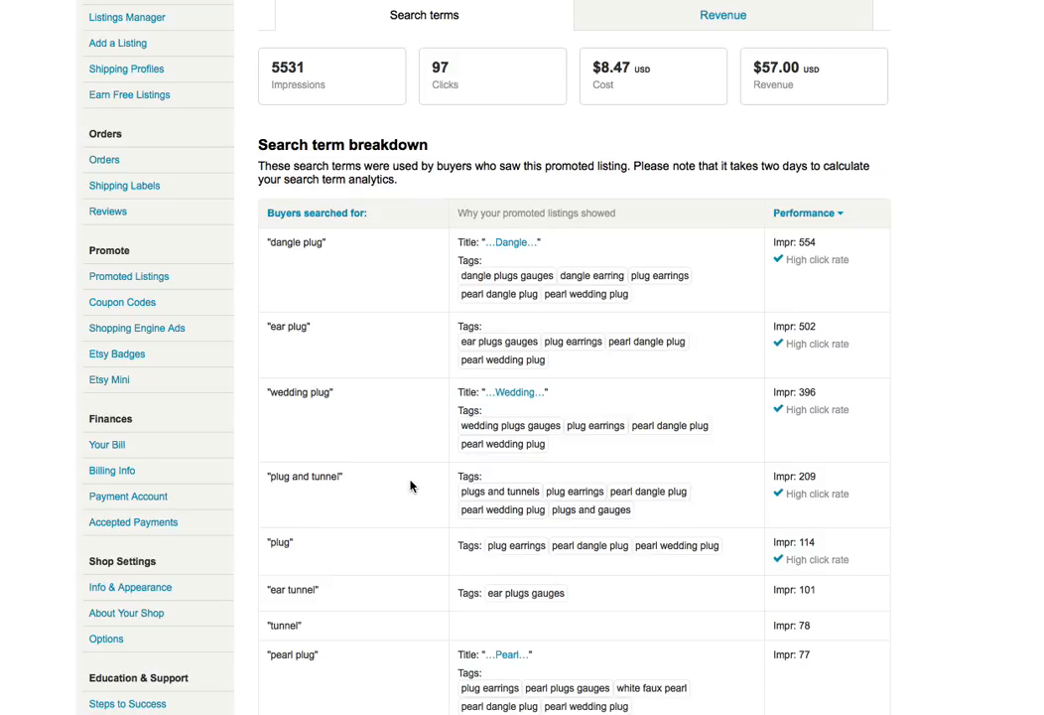
scroll(667, 474, down, 9)
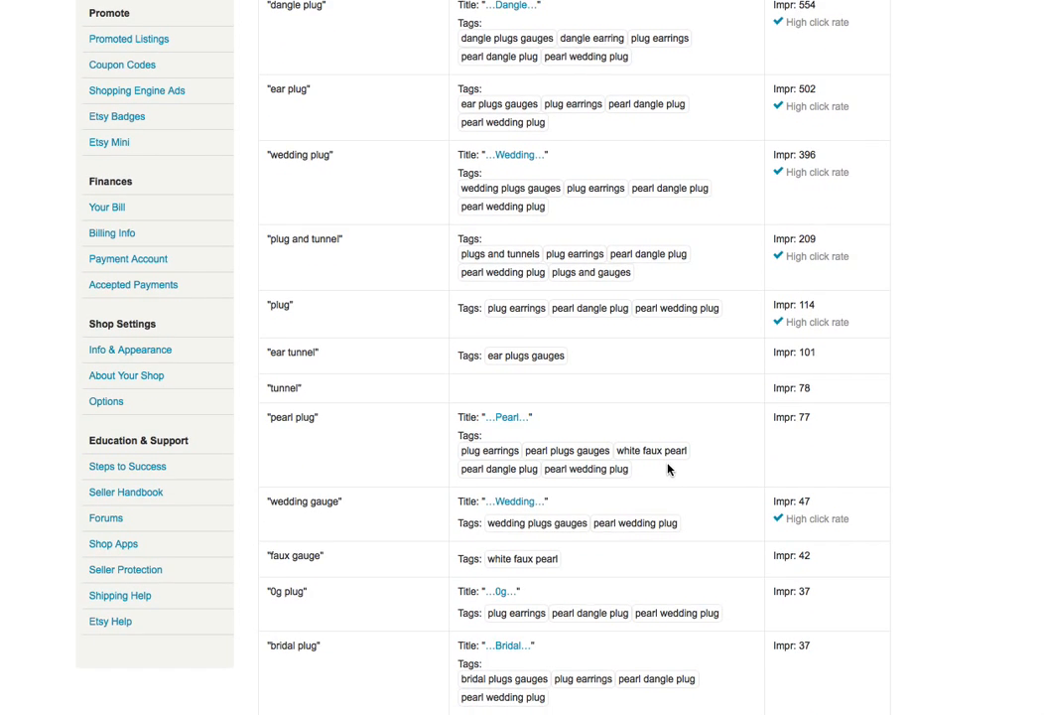
scroll(668, 469, down, 5)
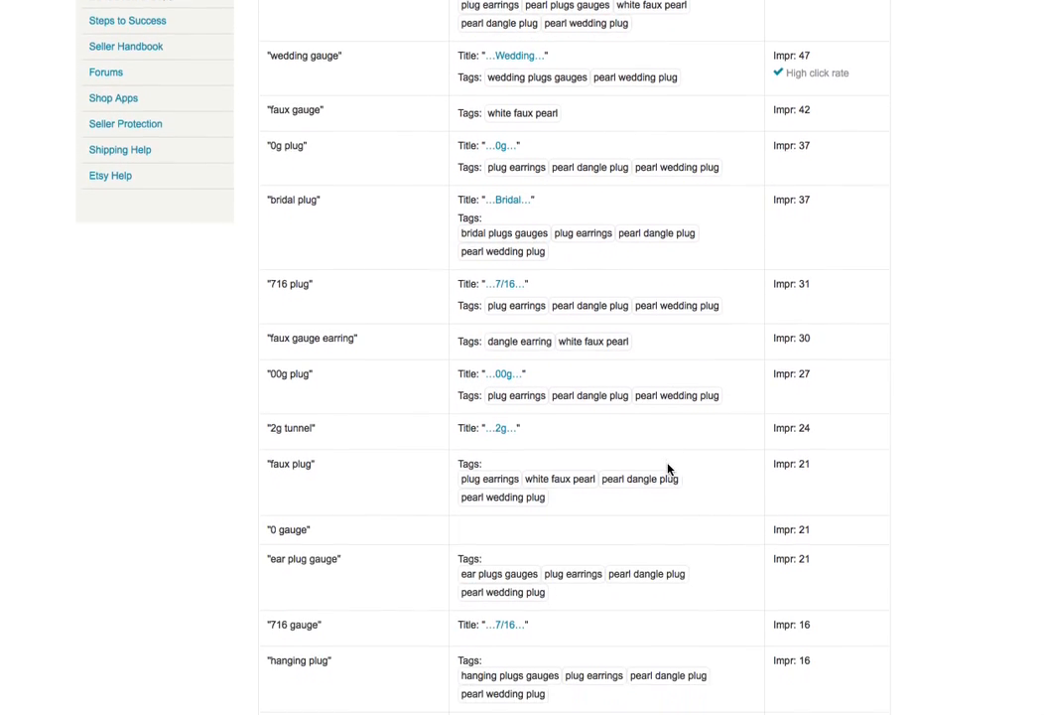
scroll(669, 464, up, 15)
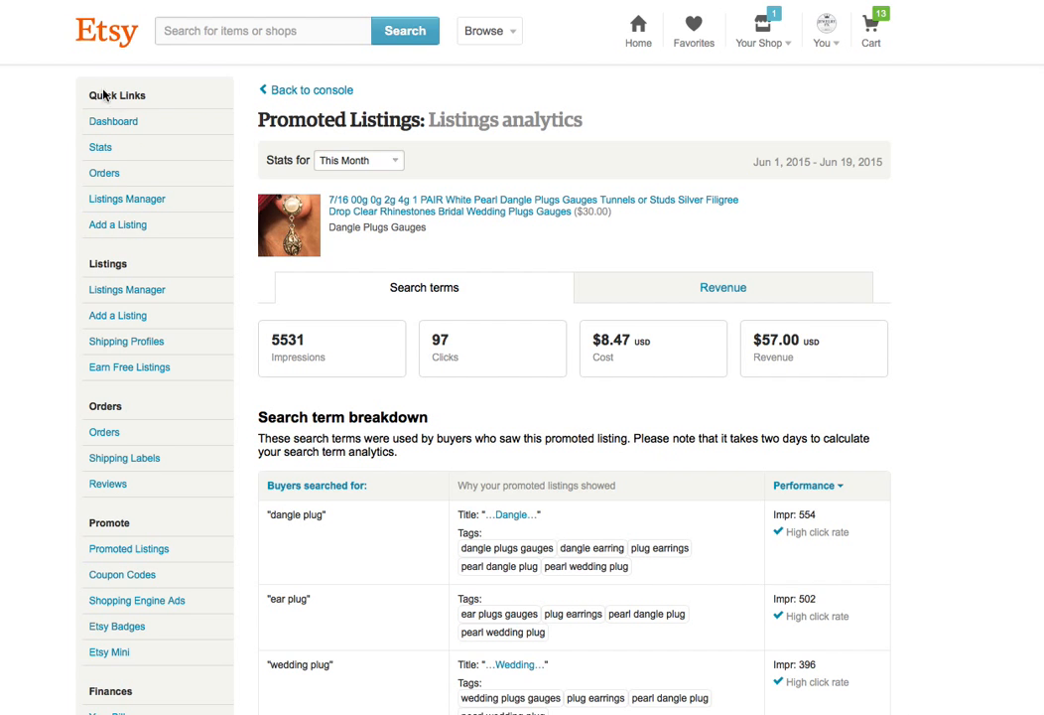
Step: Return to the Promoted Listings console and sort the listings by revenue, lowest first
key(alt+Left)
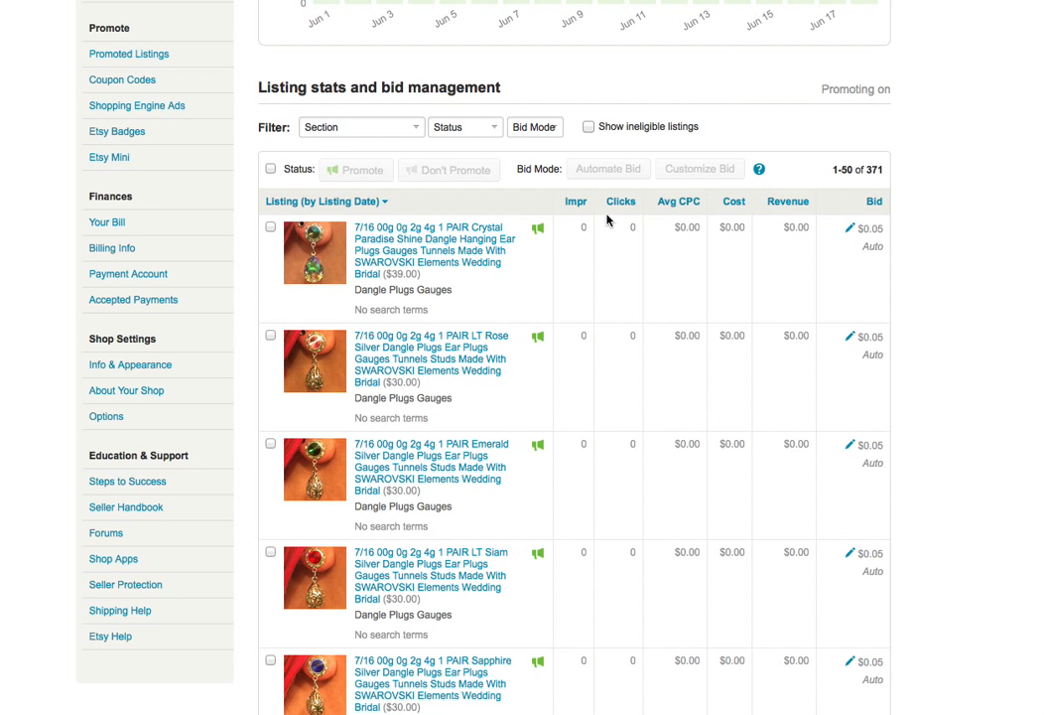
scroll(729, 101, up, 10)
scroll(599, 222, down, 5)
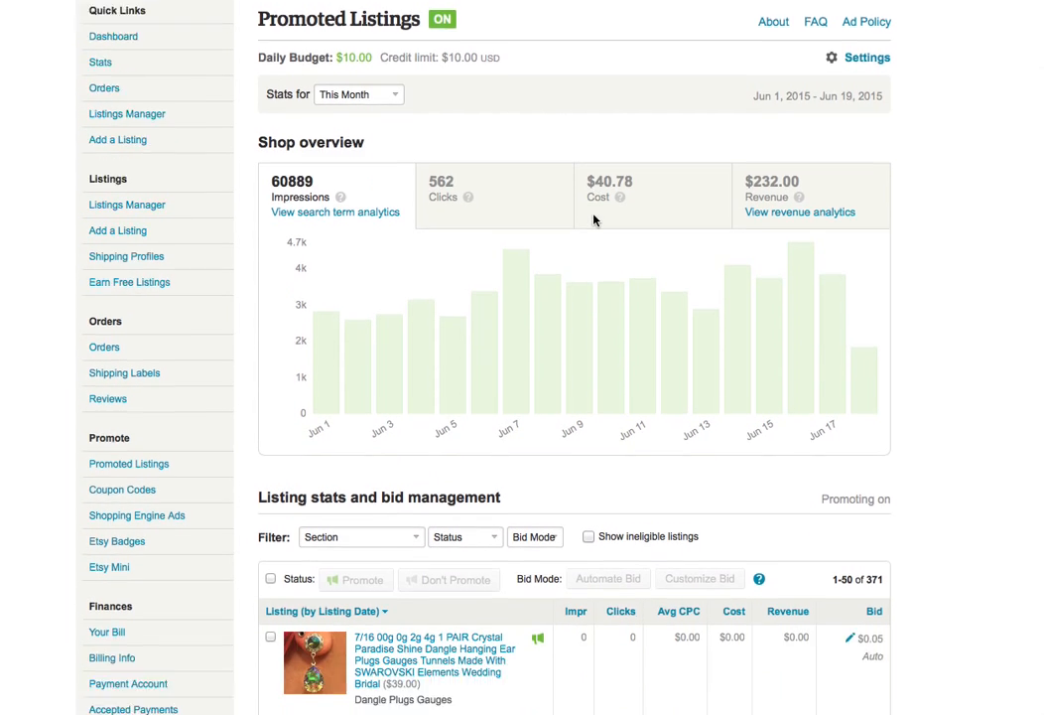
click(782, 334)
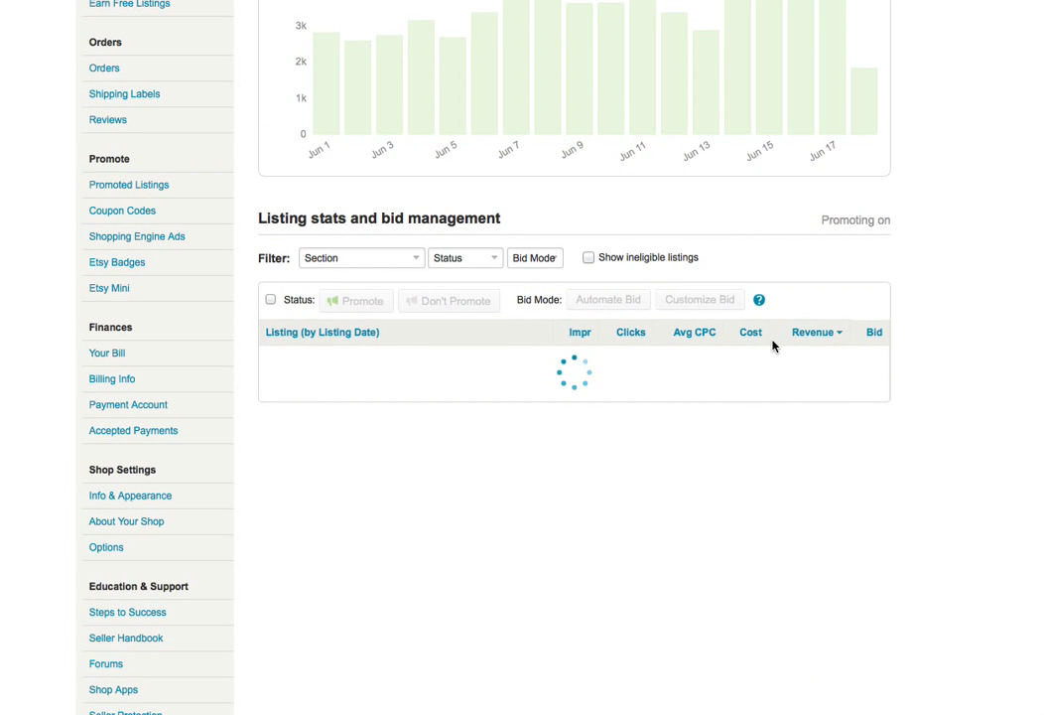
click(787, 335)
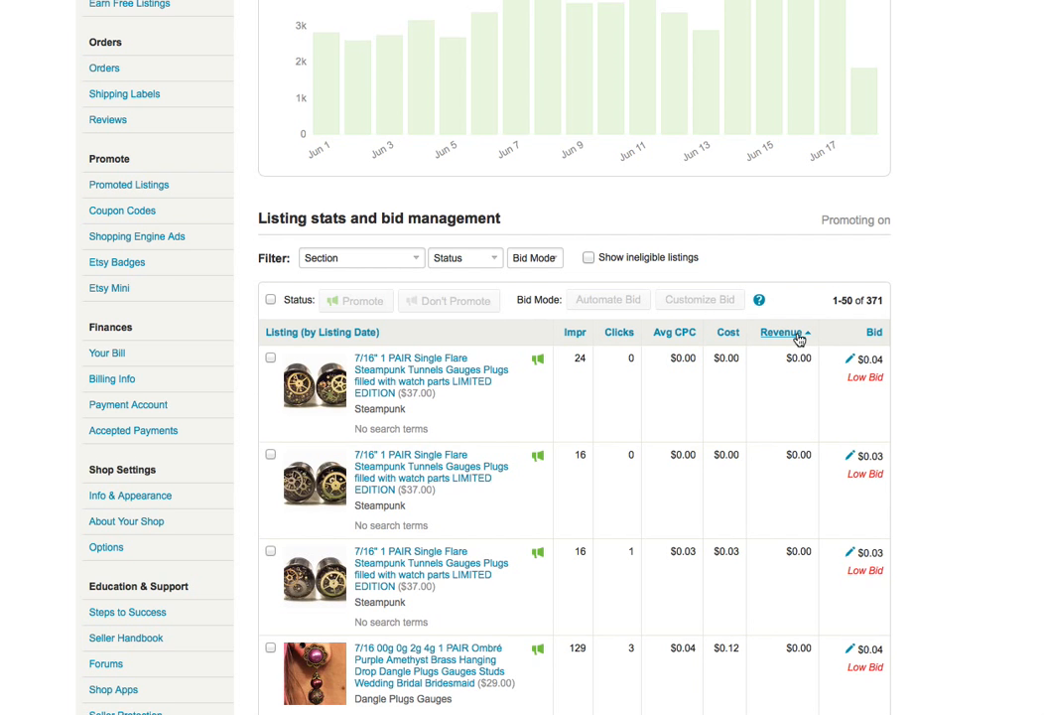
Step: Sort the promoted listings by revenue, highest first, and open the search terms for the Clear Crystal Silver Dangle listing
click(797, 337)
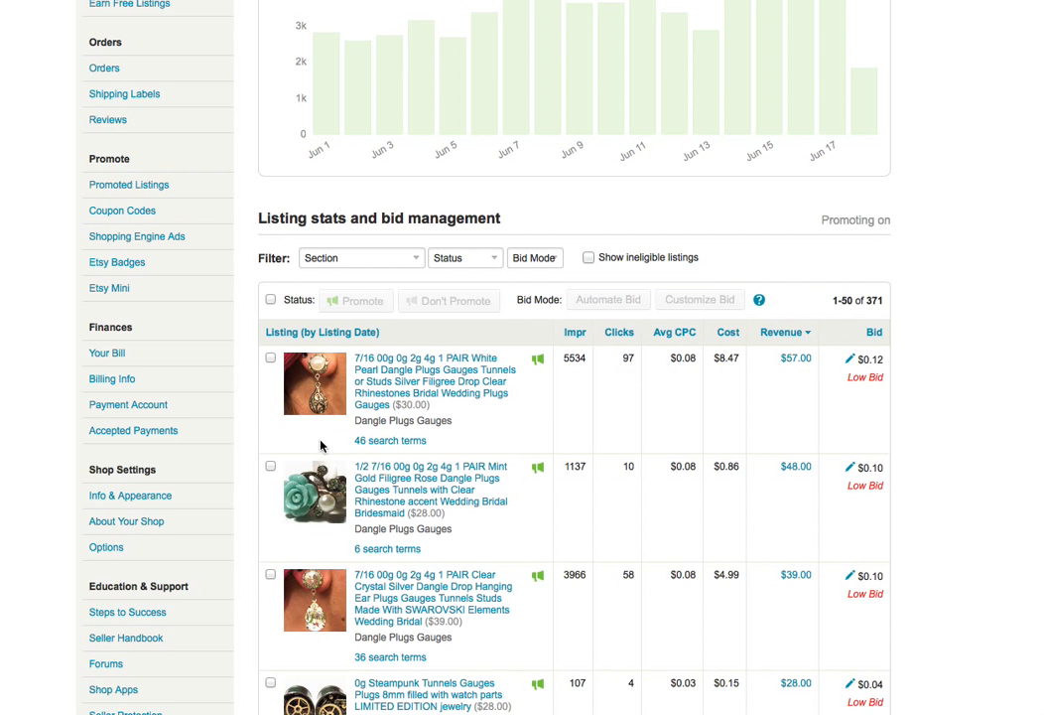
scroll(401, 497, down, 4)
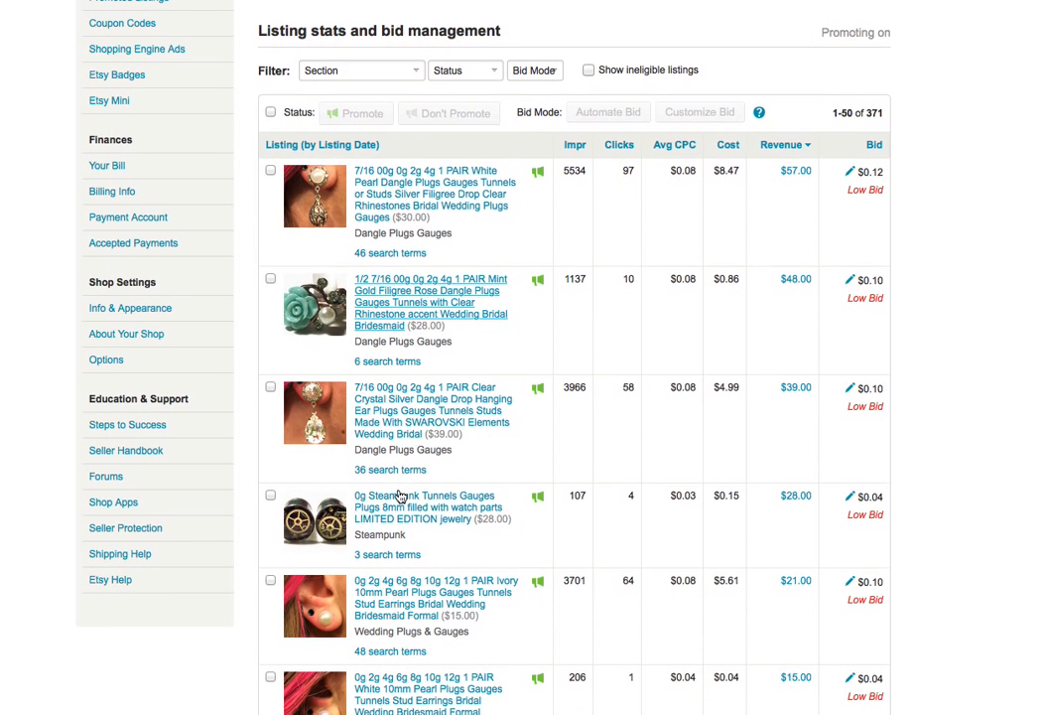
click(392, 471)
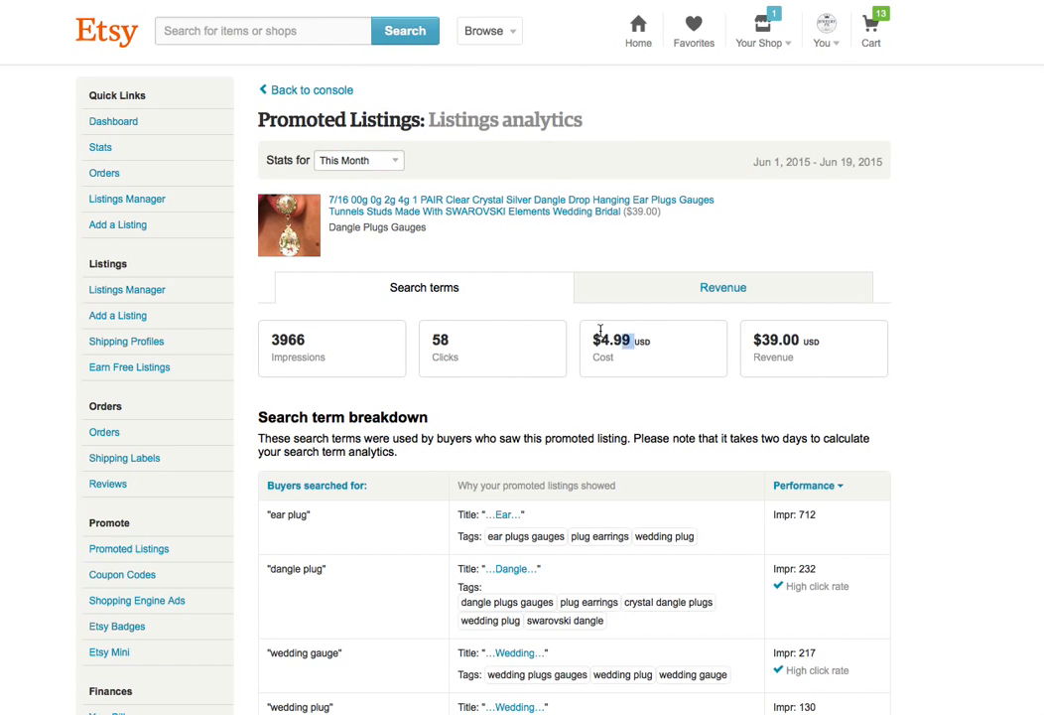
Step: Check the crystal dangle listing's advertising cost and view its revenue analytics
drag(513, 274, 635, 298)
click(704, 363)
click(712, 290)
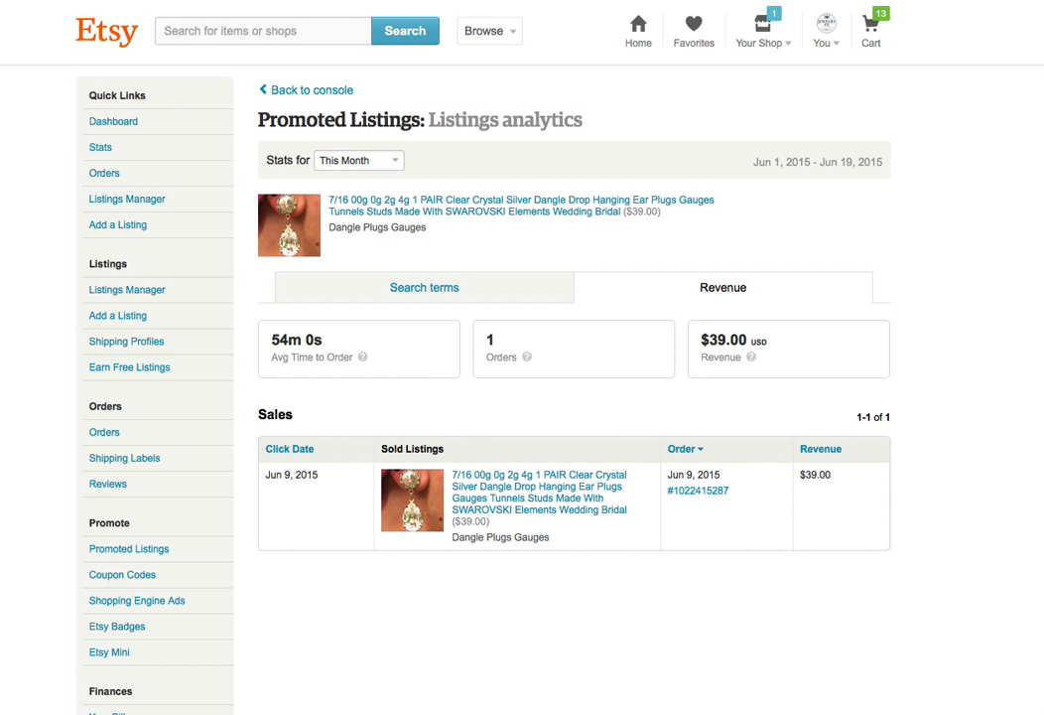
Step: Return to the listing's search terms and examine the "ear plug" term with its matching title, tags and impressions
click(424, 287)
scroll(531, 309, down, 4)
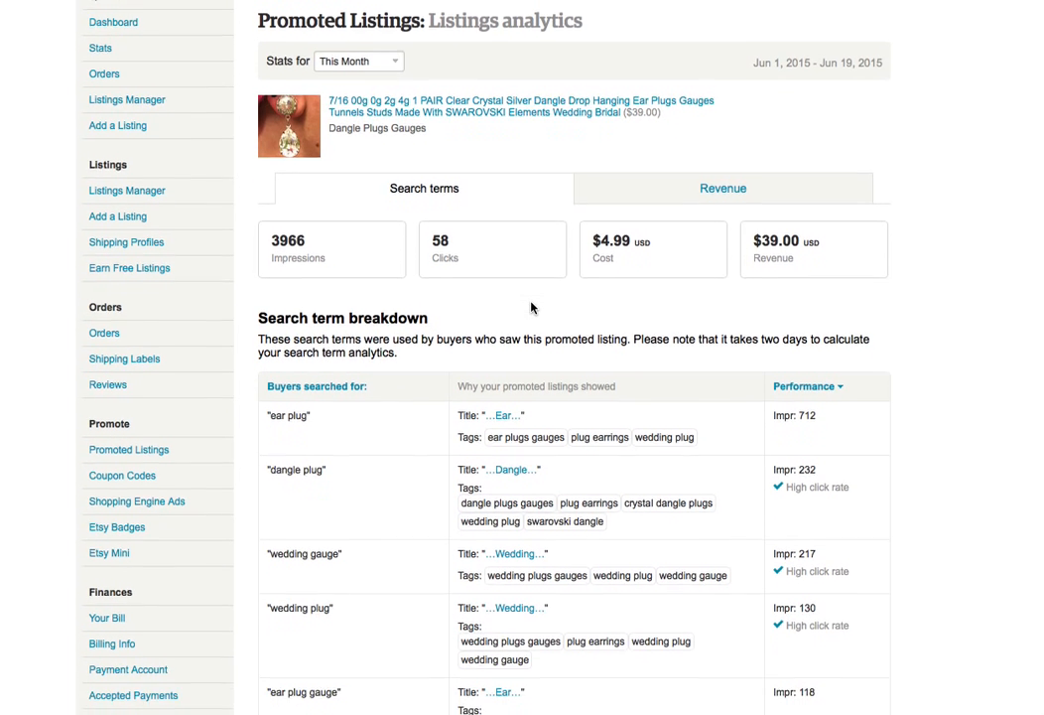
scroll(531, 308, down, 1)
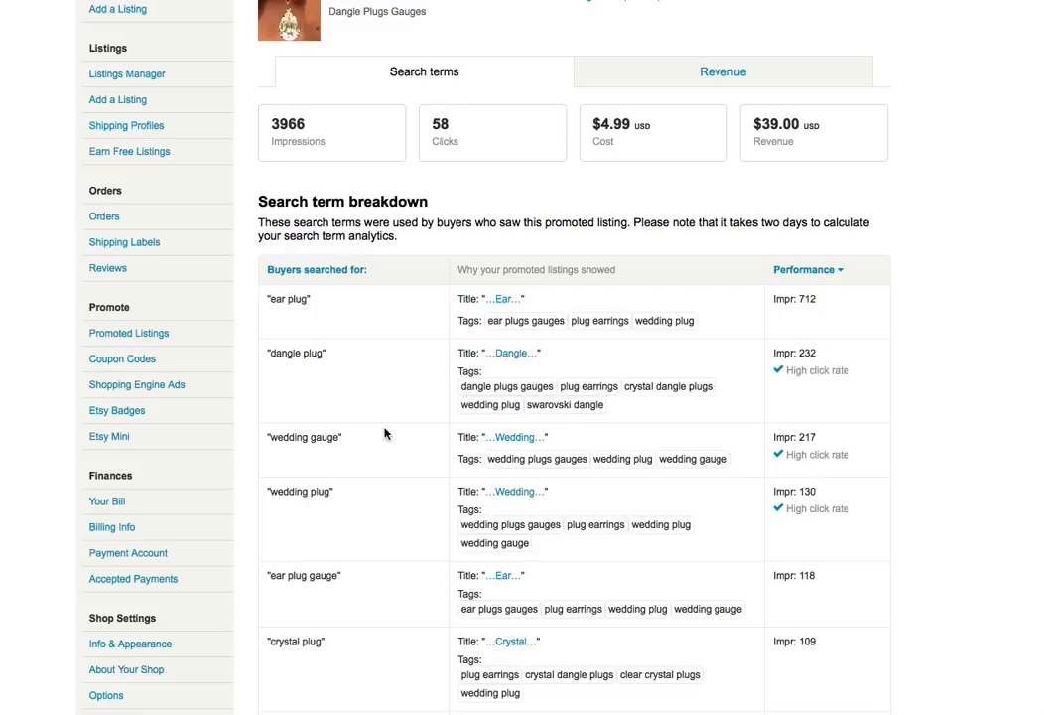
drag(820, 329, 317, 289)
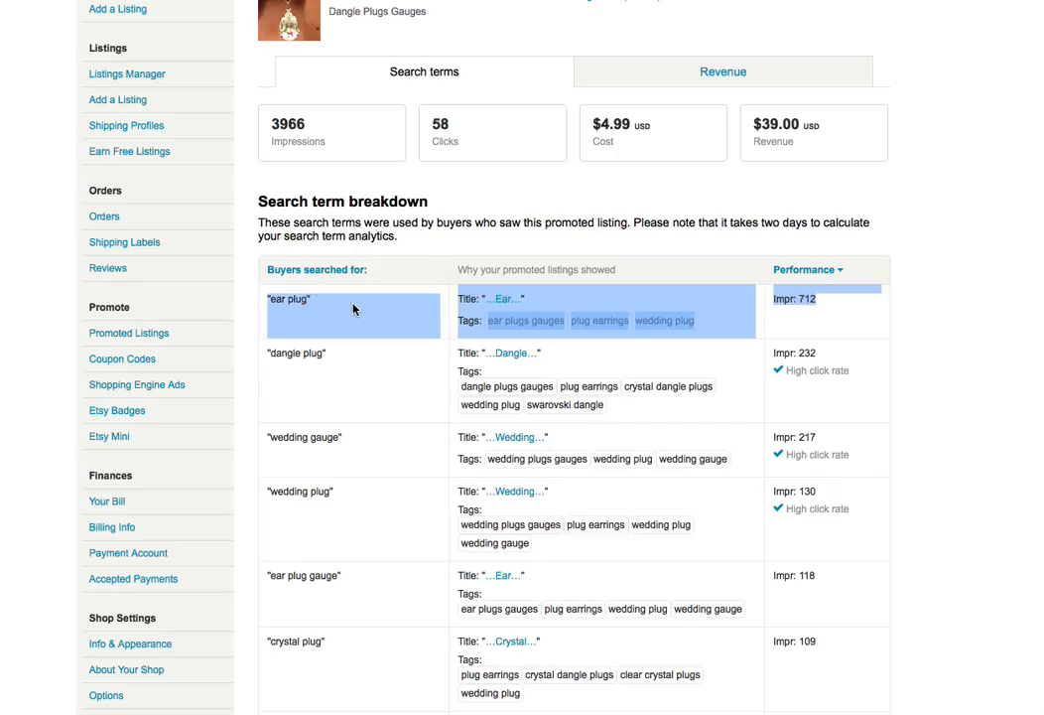
click(356, 305)
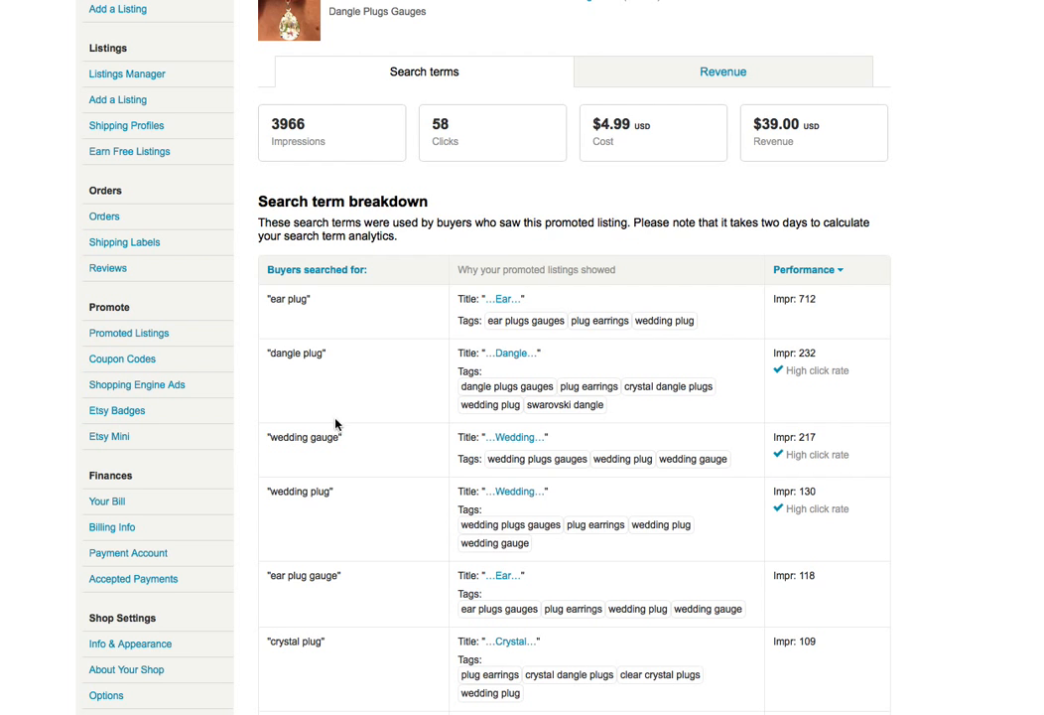
Step: Compare the tags, impressions and click rates across the crystal dangle listing's search terms and recheck its sales record
scroll(359, 458, up, 2)
scroll(359, 458, down, 4)
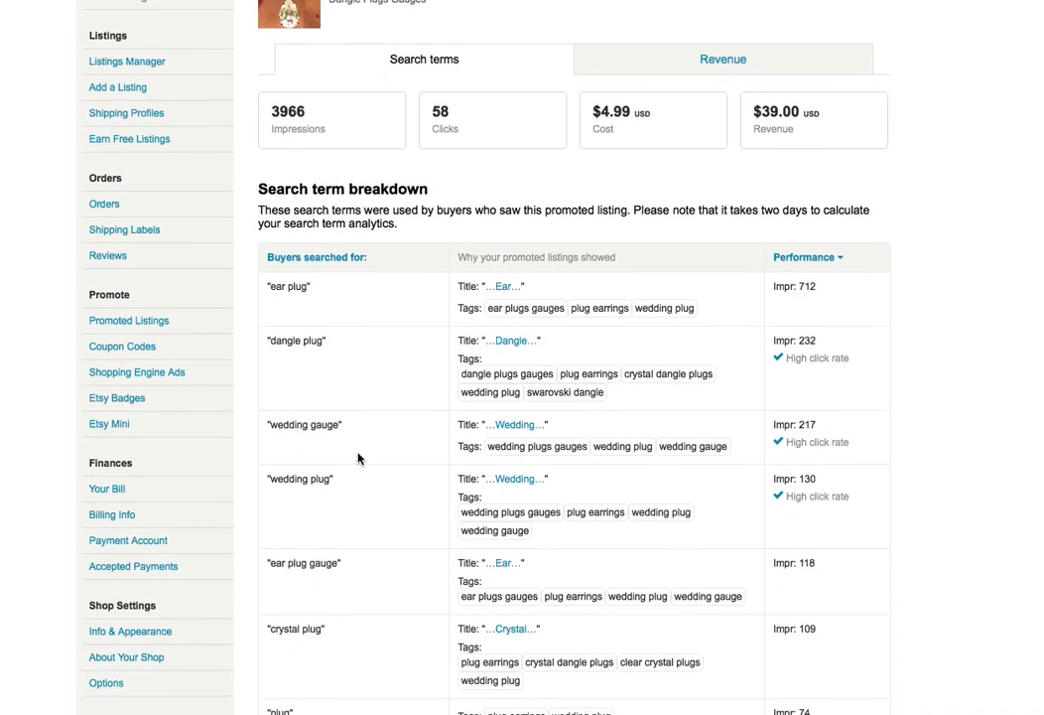
scroll(362, 457, down, 5)
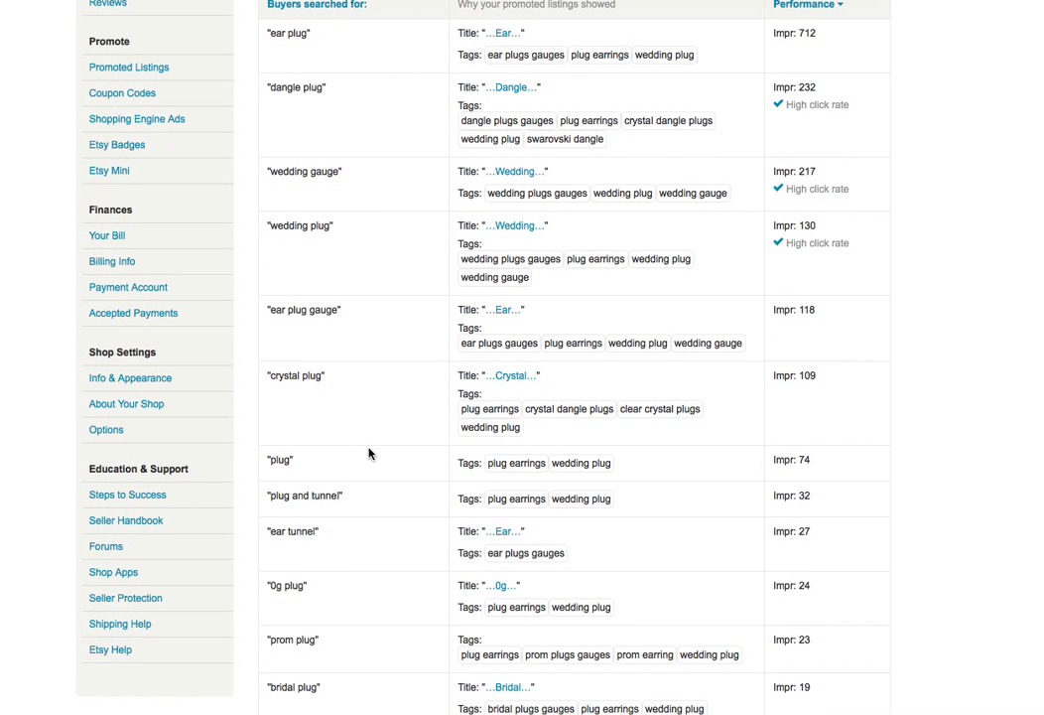
scroll(368, 454, down, 10)
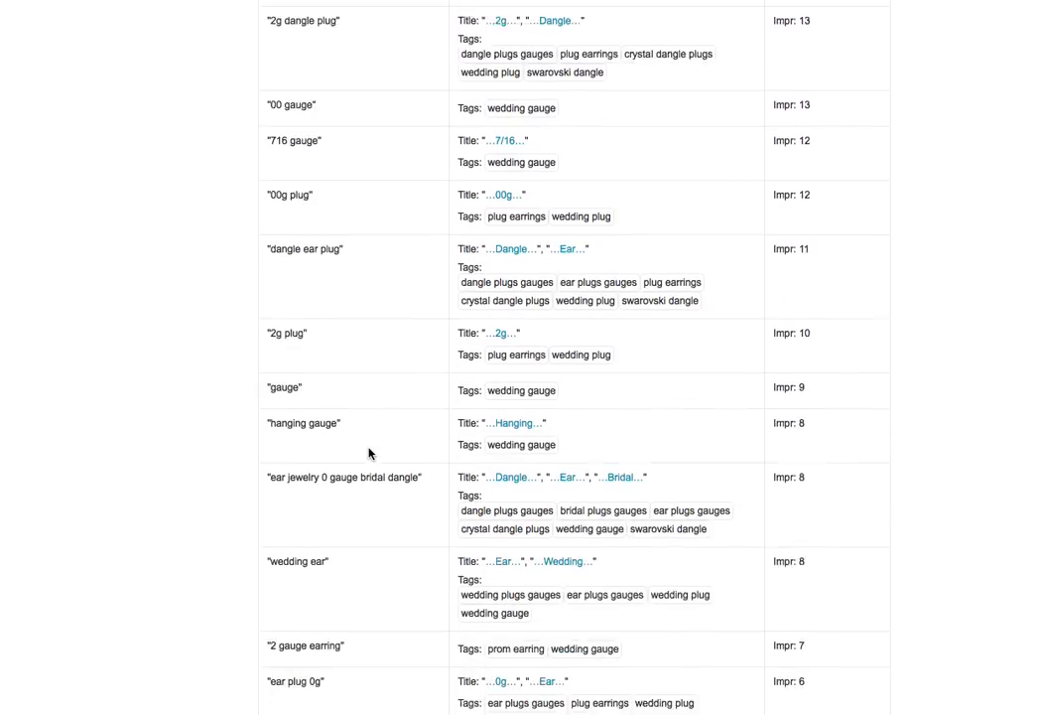
scroll(386, 456, down, 6)
scroll(385, 455, up, 7)
scroll(385, 455, up, 20)
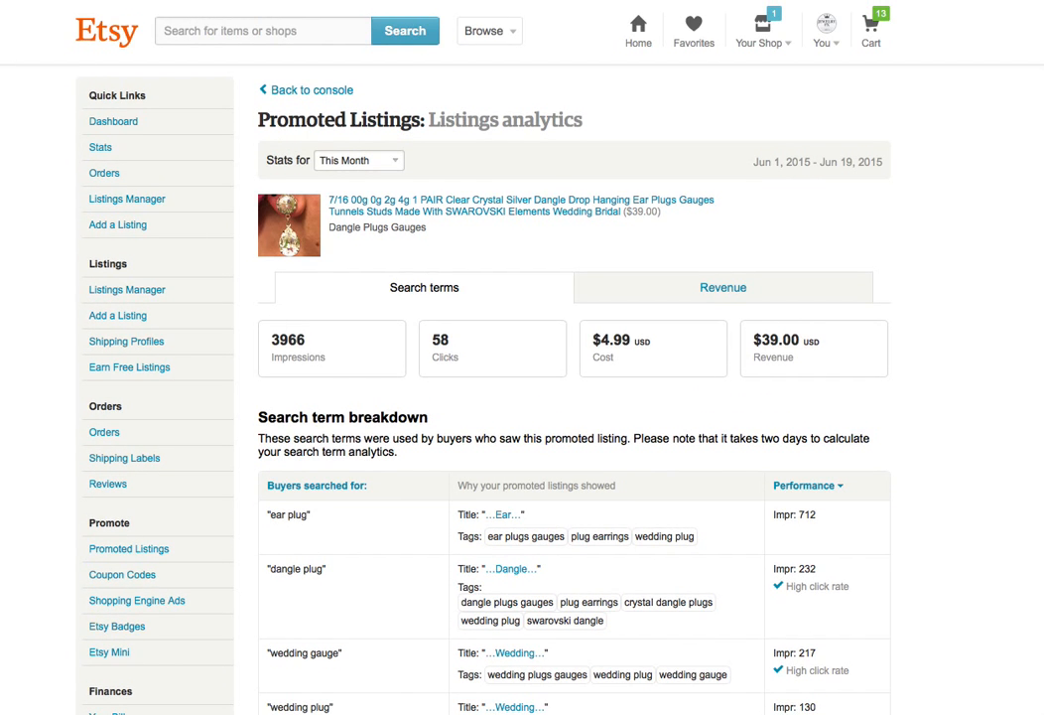
click(722, 287)
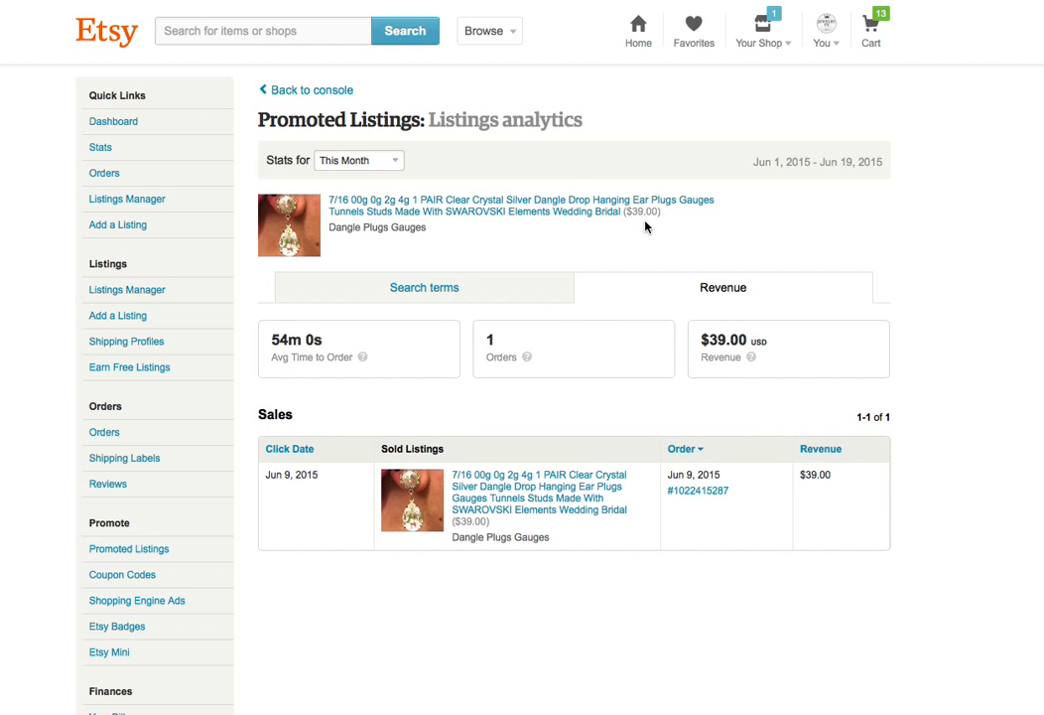
click(424, 287)
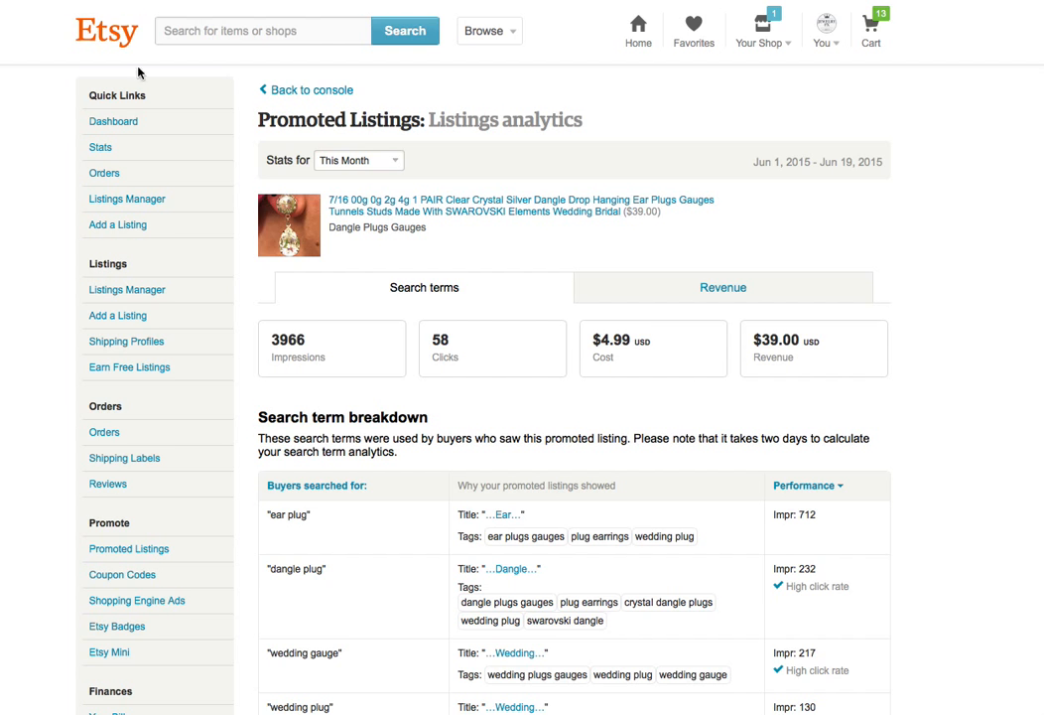
Step: Return to the Promoted Listings console and examine whether promotion is switched on
key(alt+Left)
scroll(989, 266, up, 6)
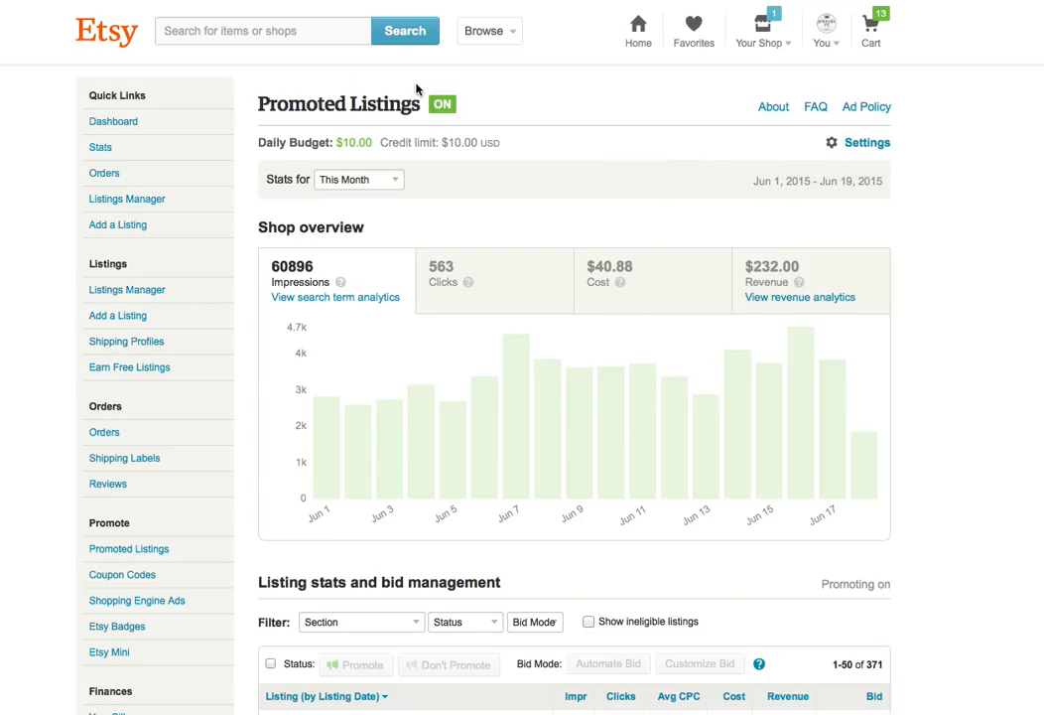
drag(477, 105, 255, 114)
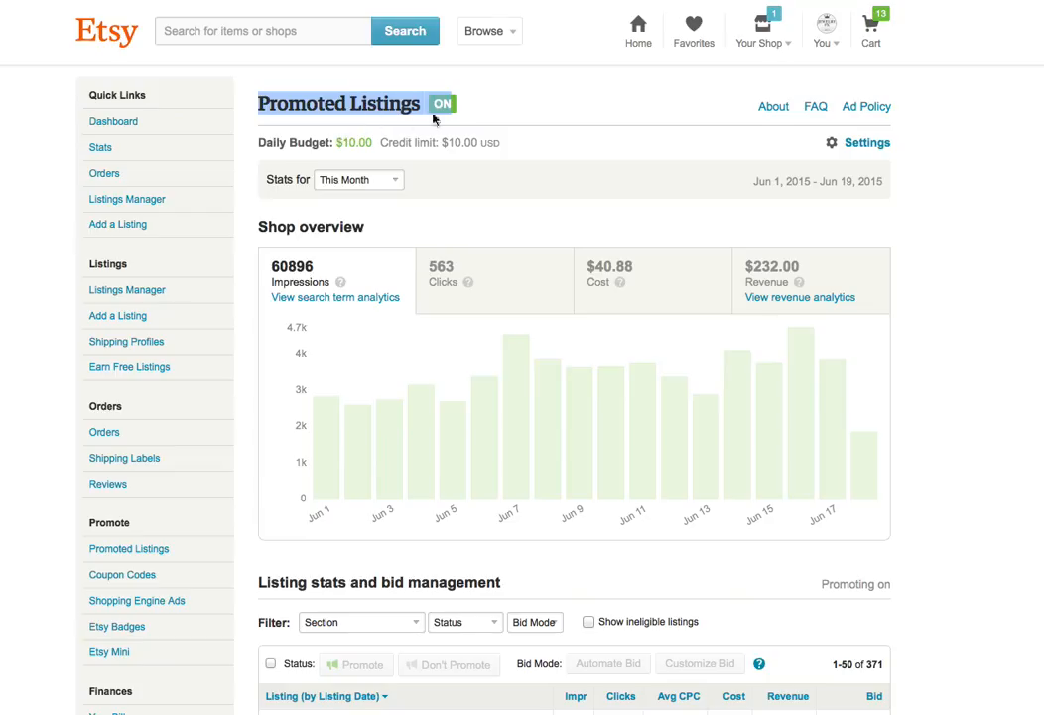
click(476, 112)
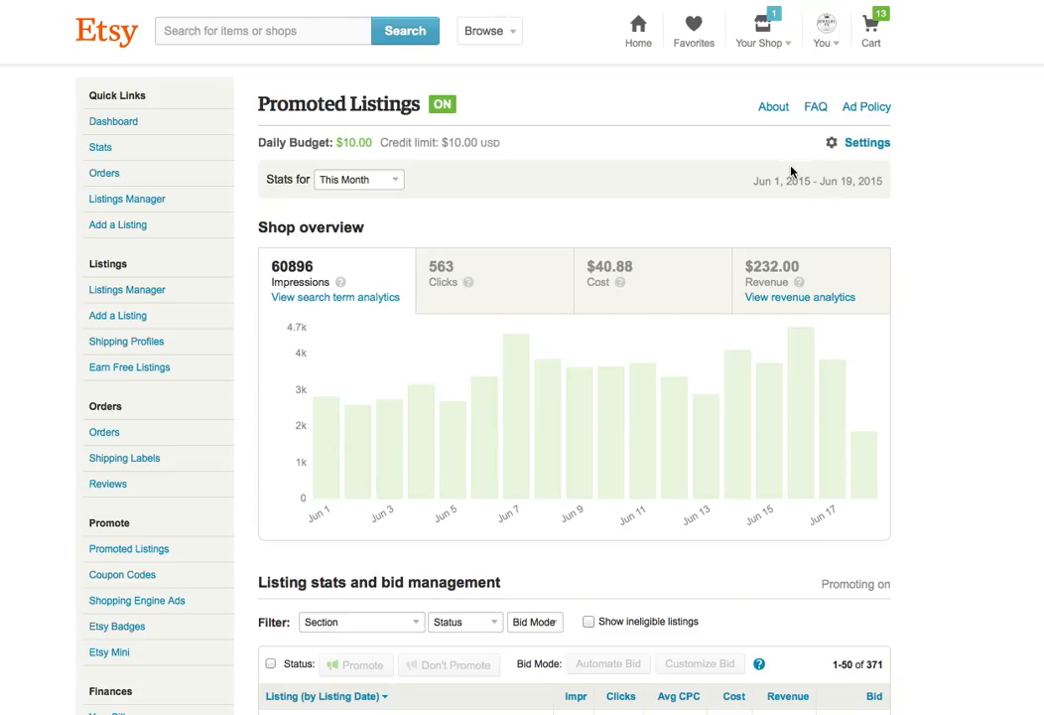
Step: Open the shop-wide revenue analytics and examine the sales list and the average time to order
click(832, 301)
scroll(595, 322, down, 1)
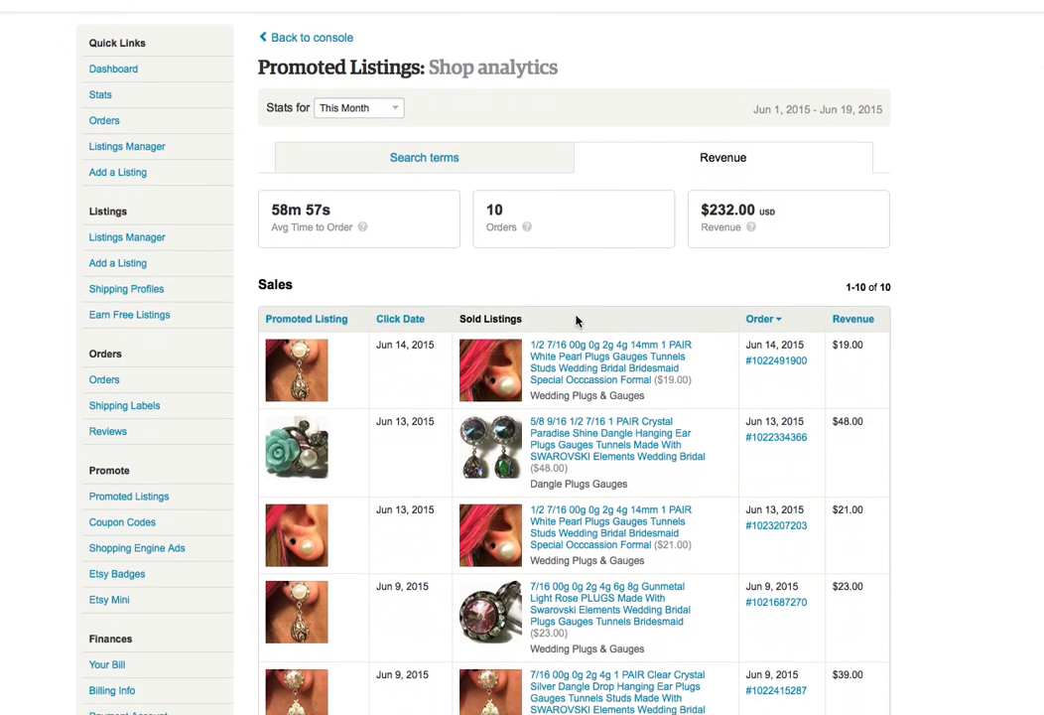
scroll(576, 321, down, 5)
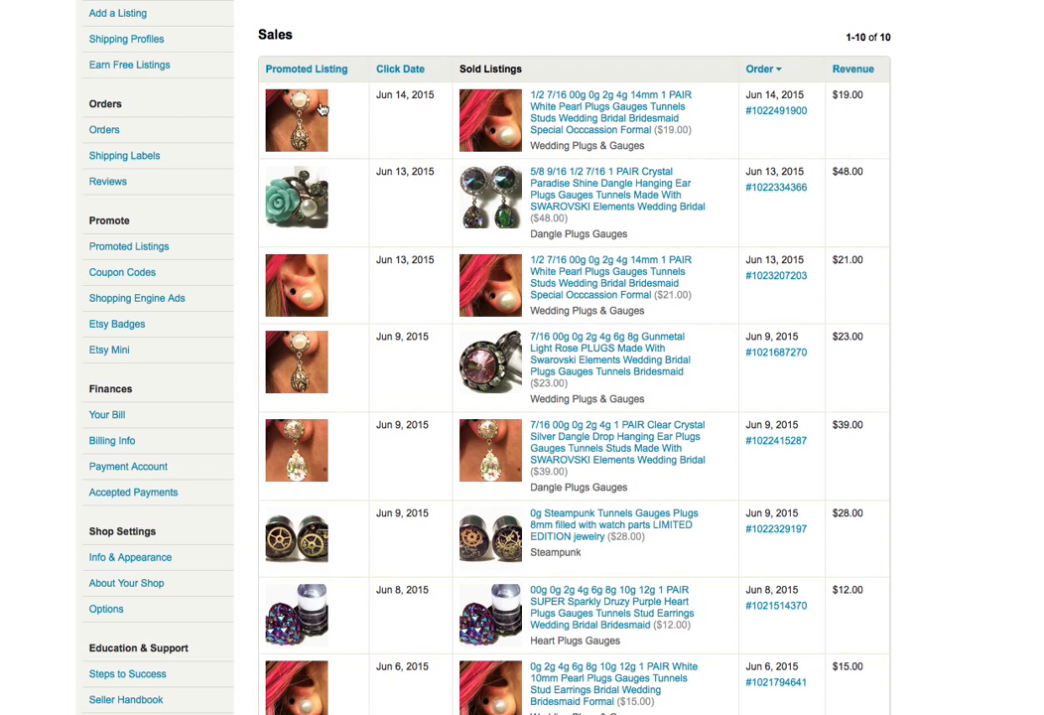
scroll(412, 137, up, 3)
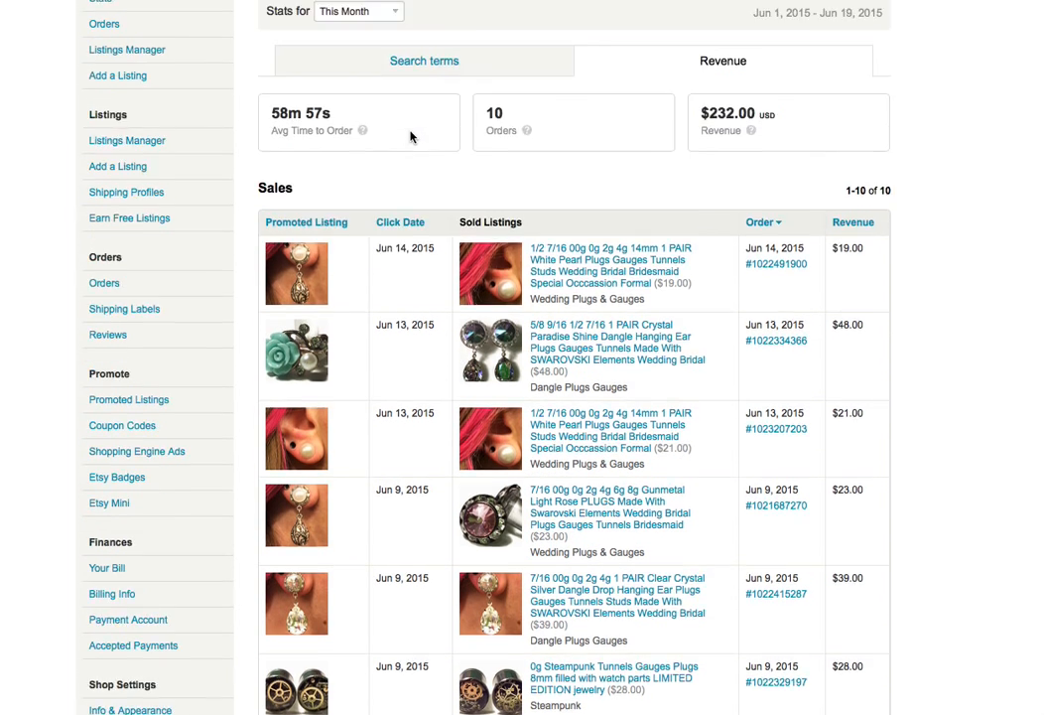
scroll(412, 137, up, 4)
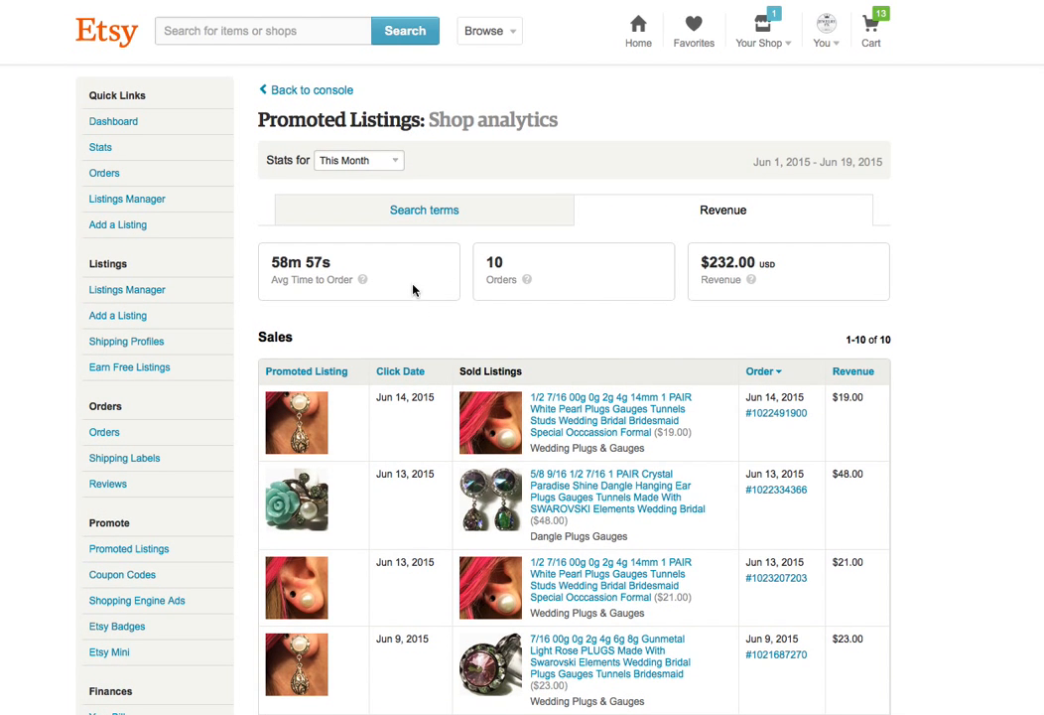
drag(399, 292, 268, 260)
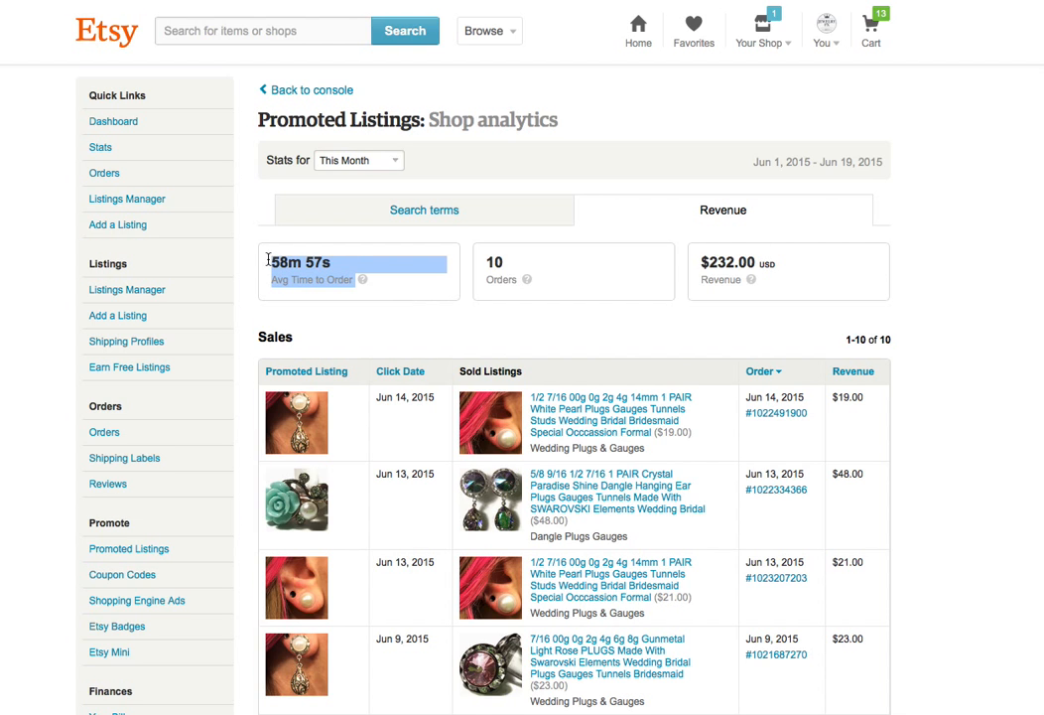
click(416, 287)
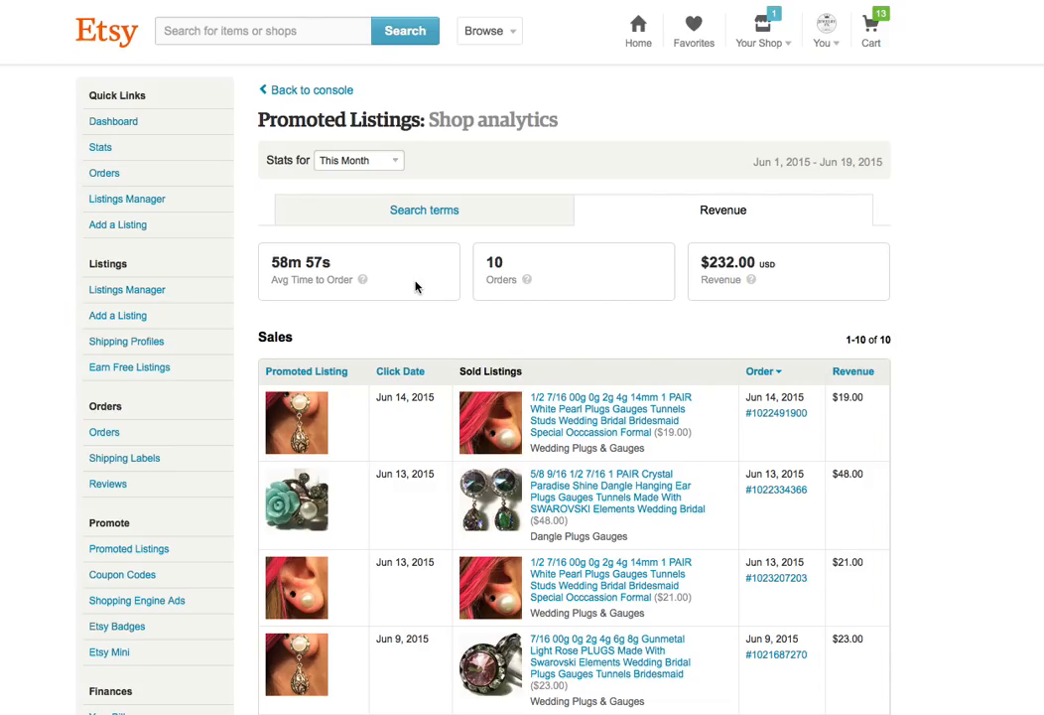
Step: Compare each promoted listing that was clicked with the listing actually sold in the shop's sales
scroll(416, 287, down, 3)
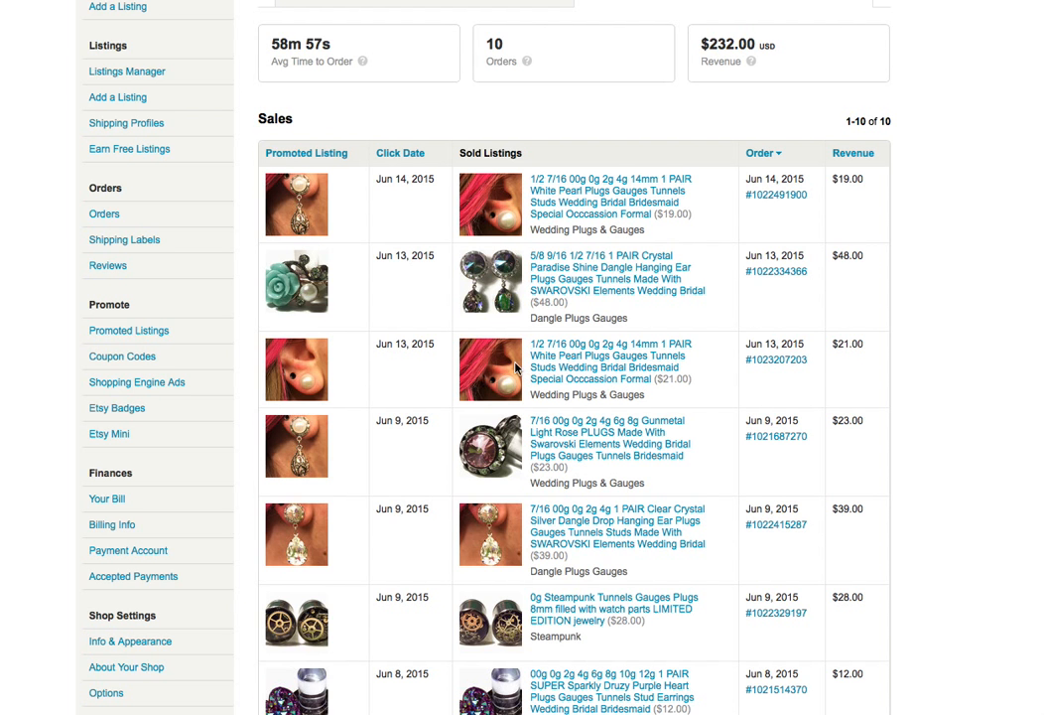
scroll(311, 369, down, 4)
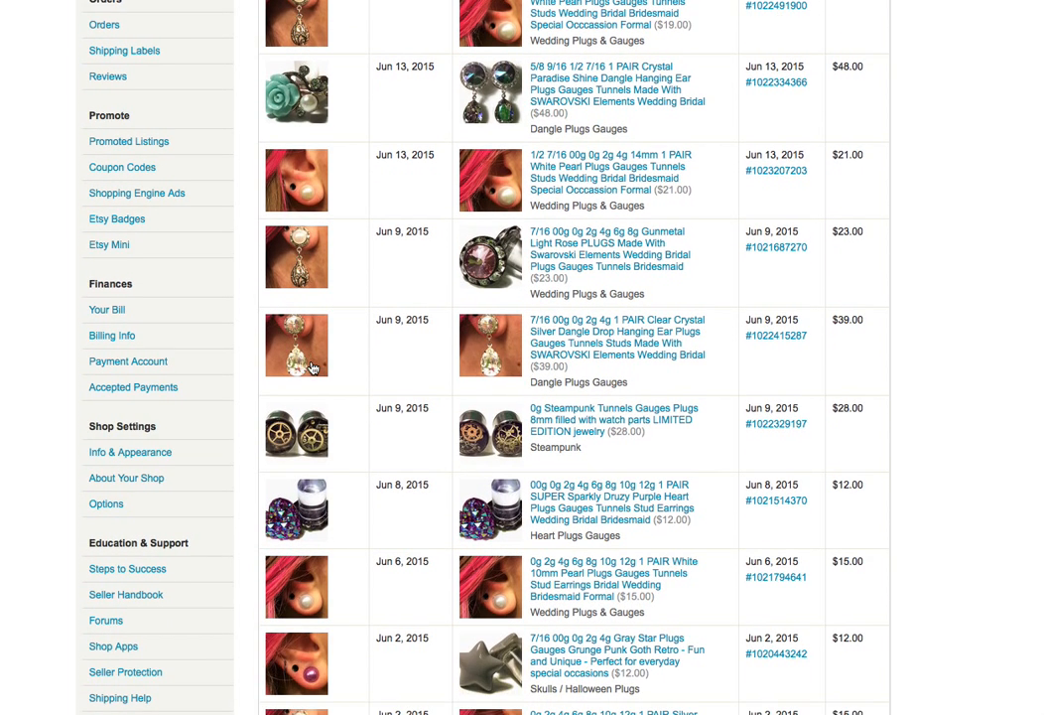
scroll(553, 413, down, 2)
scroll(562, 413, up, 7)
scroll(678, 480, up, 4)
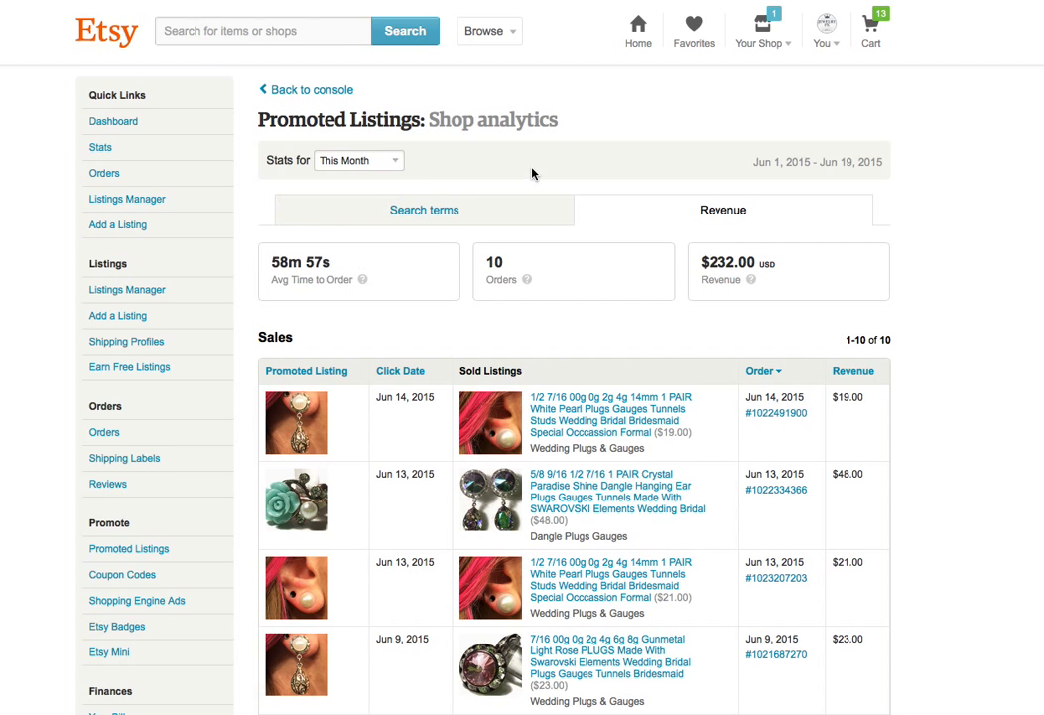
Step: Open the shop-wide search term breakdown and examine this month's total clicks and advertising cost
click(427, 209)
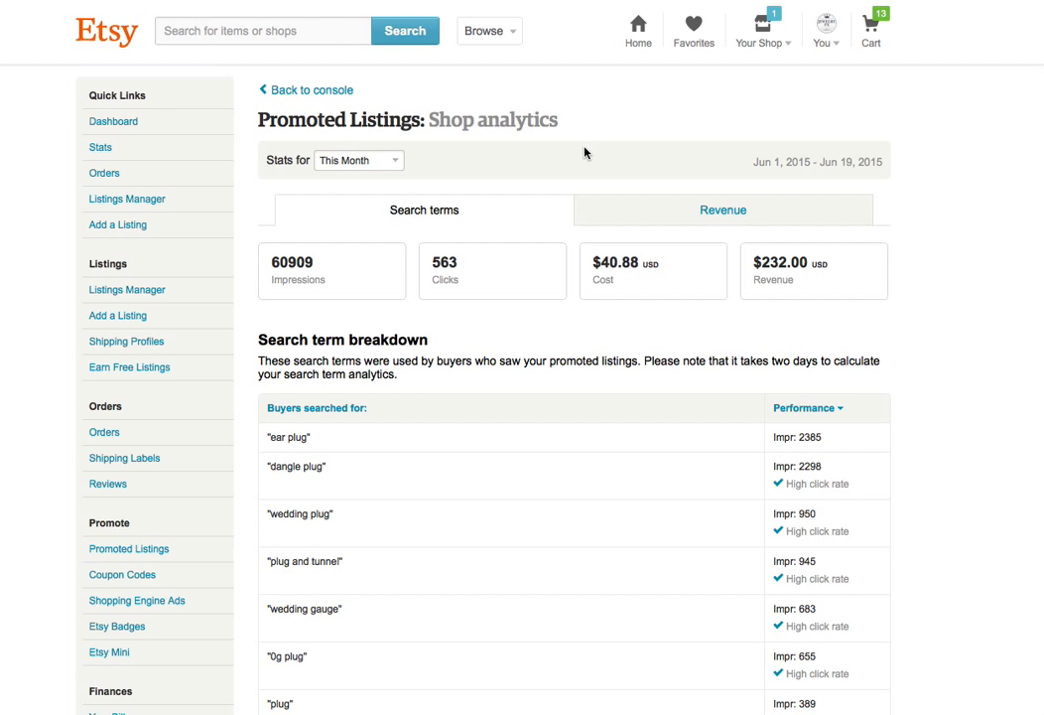
scroll(585, 154, down, 4)
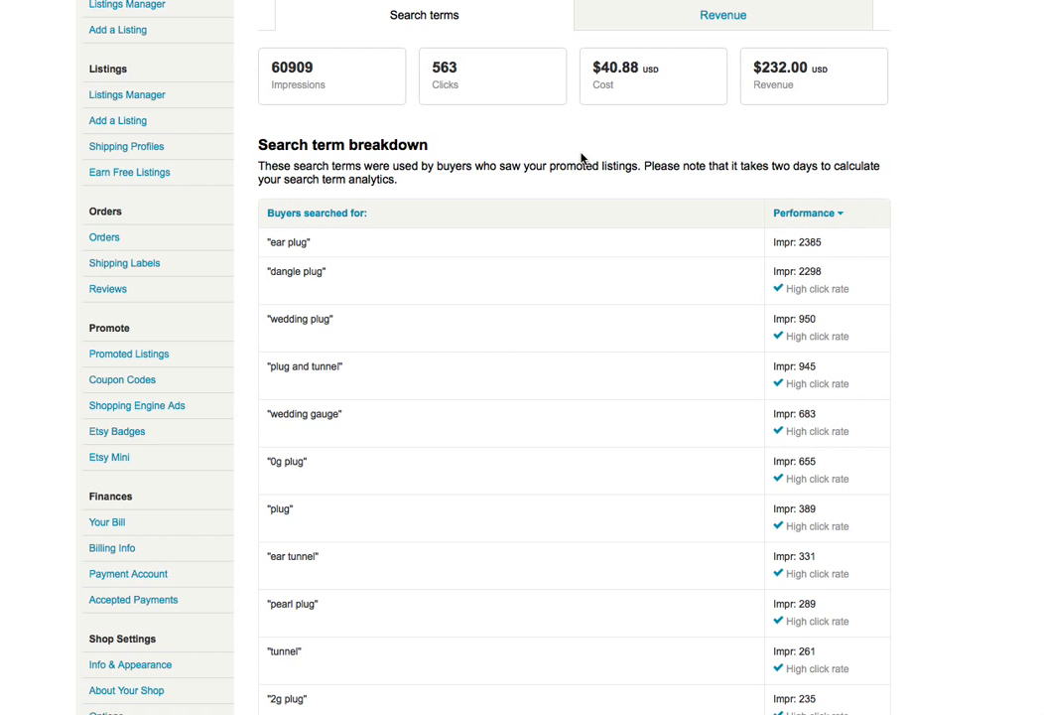
scroll(582, 157, up, 4)
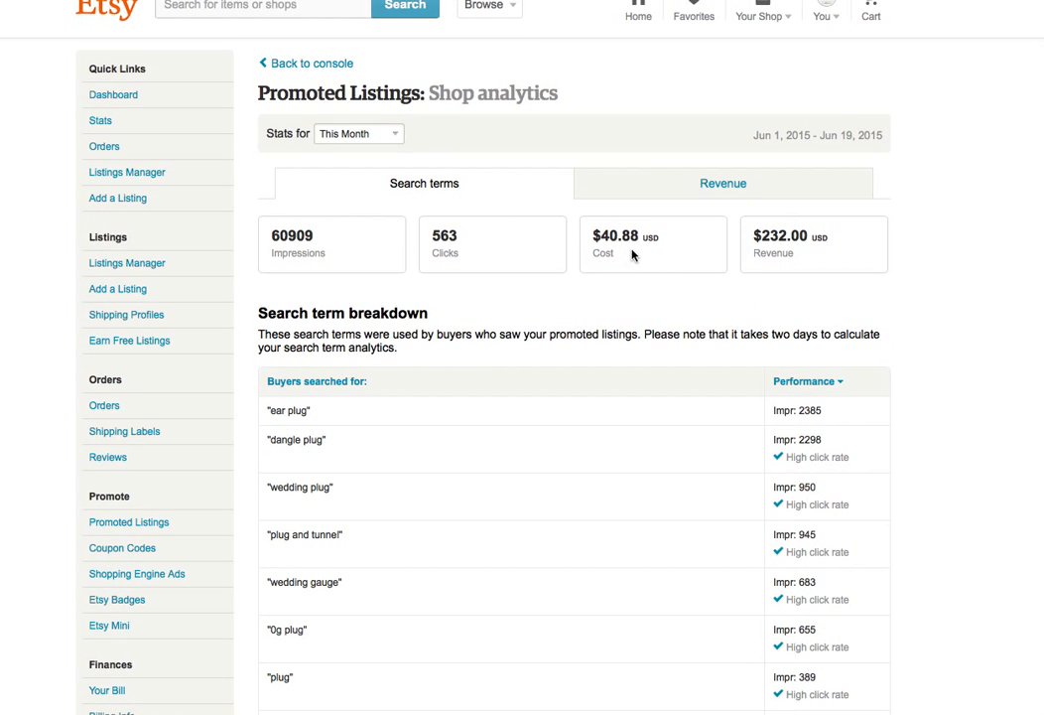
drag(631, 254, 431, 230)
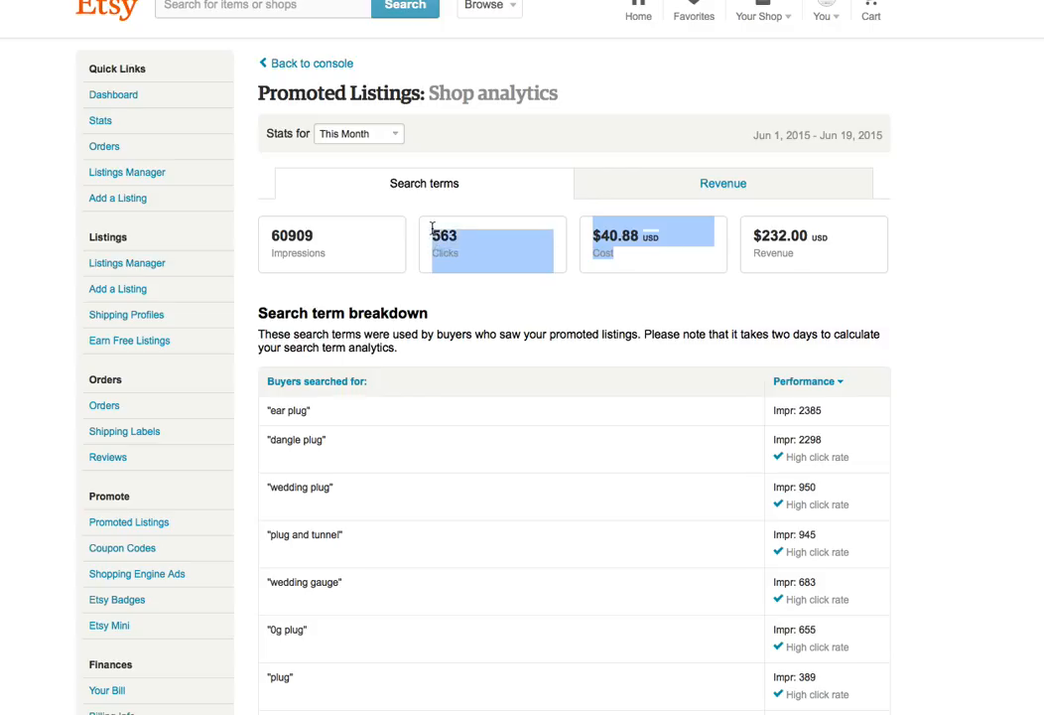
click(592, 297)
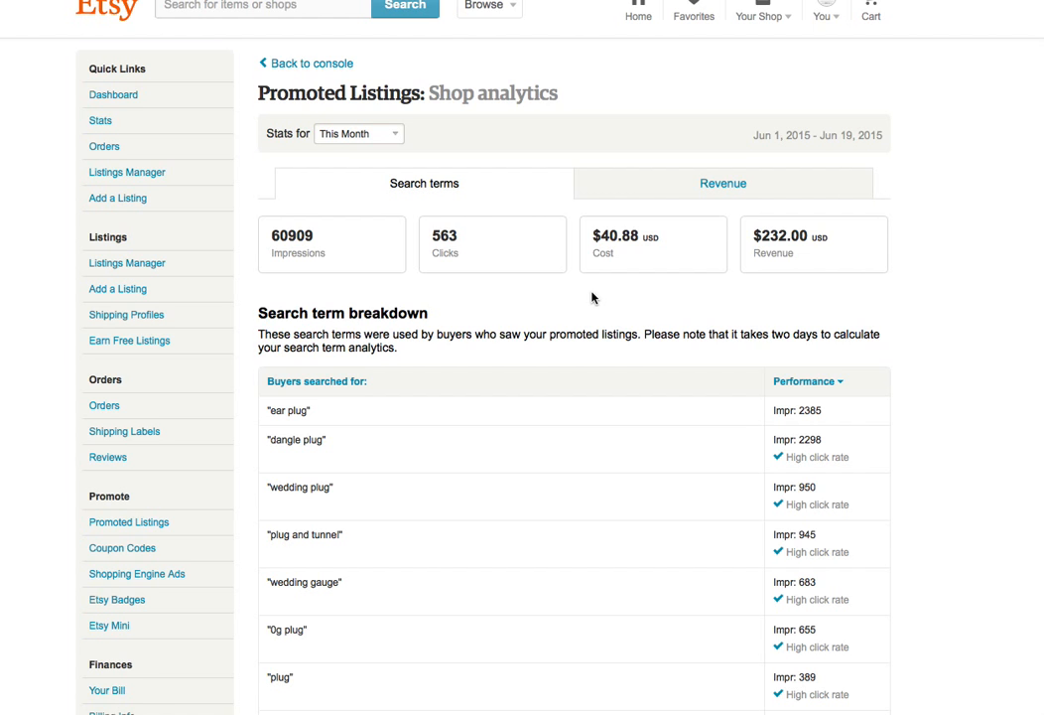
Step: Reopen the shop-wide revenue analytics and review which promoted listings led to each order
click(702, 185)
scroll(596, 220, down, 4)
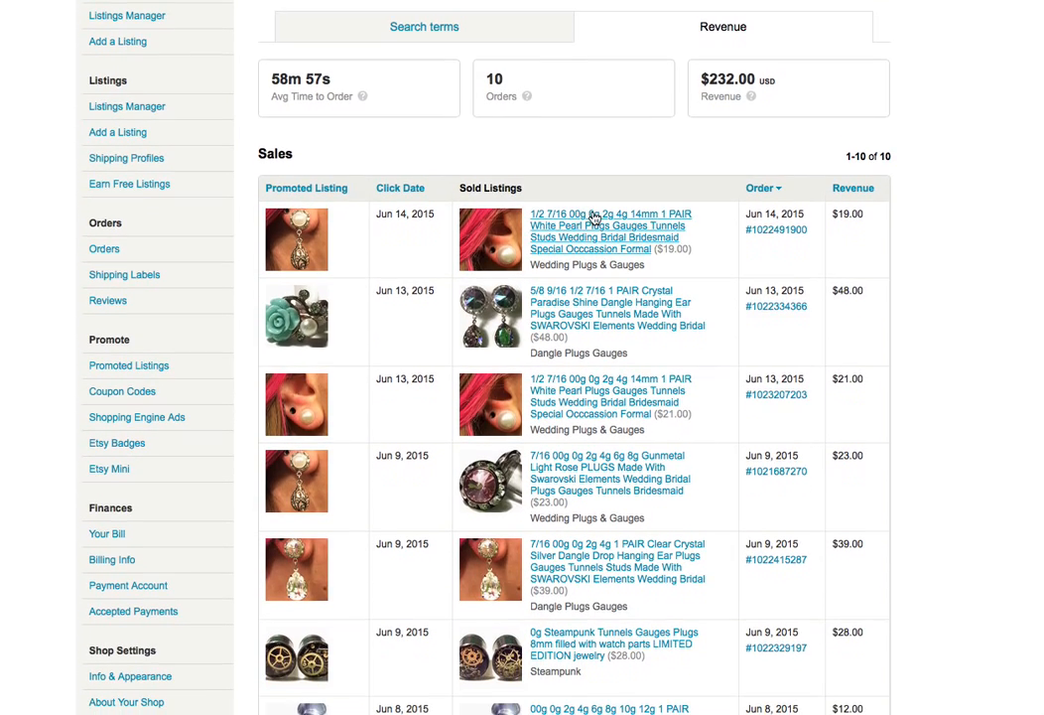
scroll(412, 228, down, 4)
scroll(412, 229, down, 1)
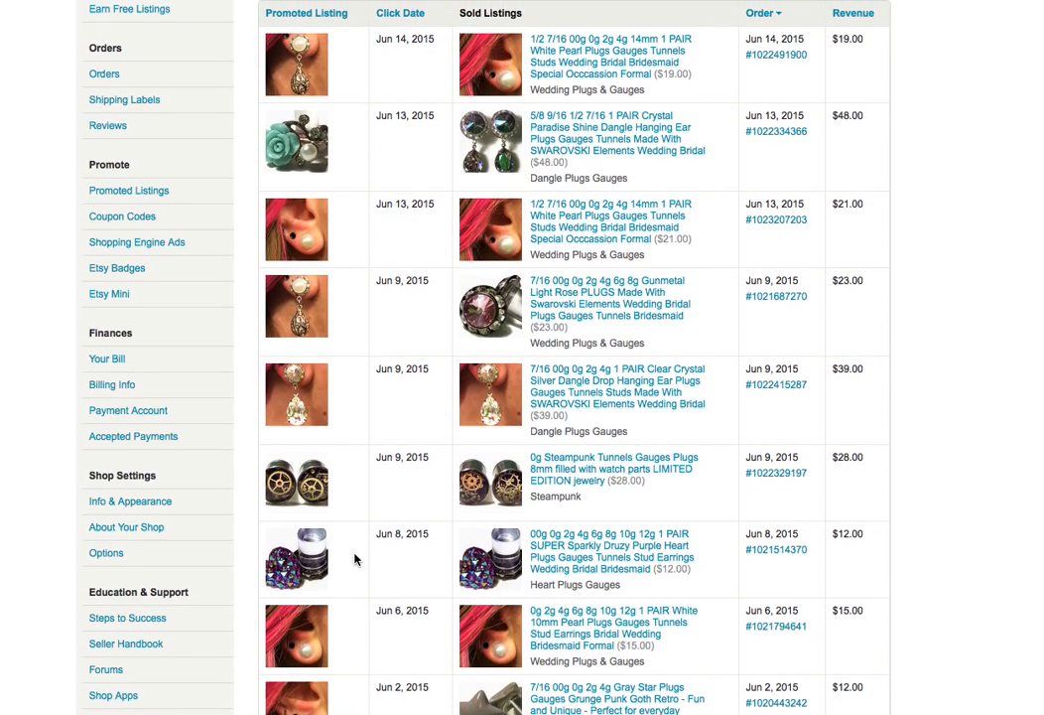
scroll(357, 559, down, 3)
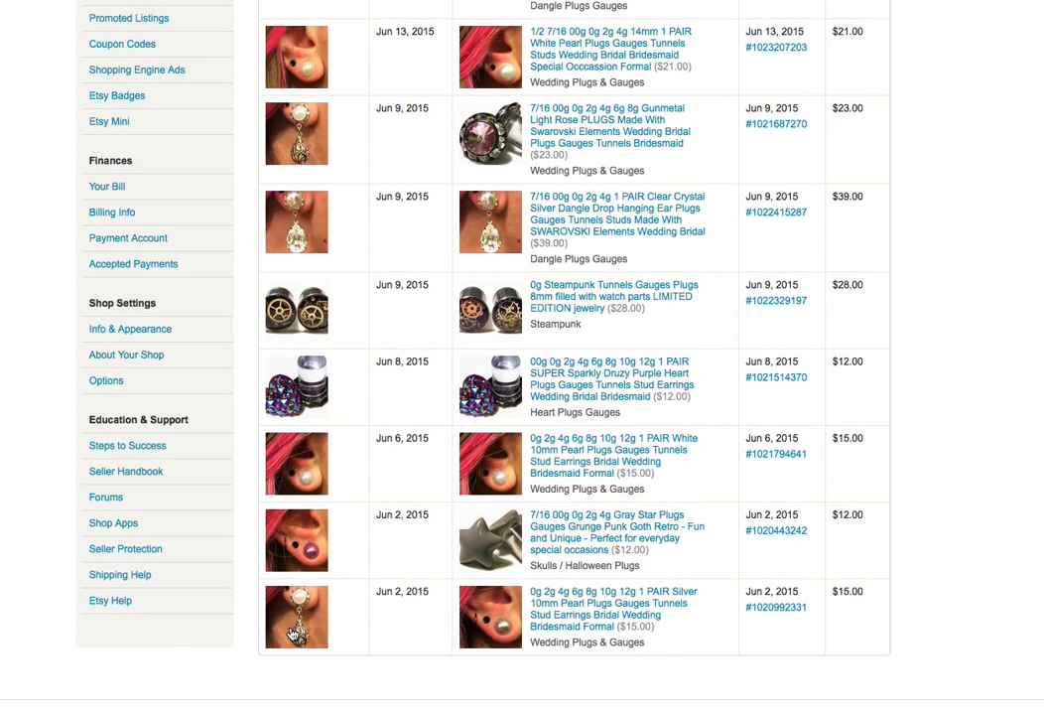
scroll(490, 615, up, 4)
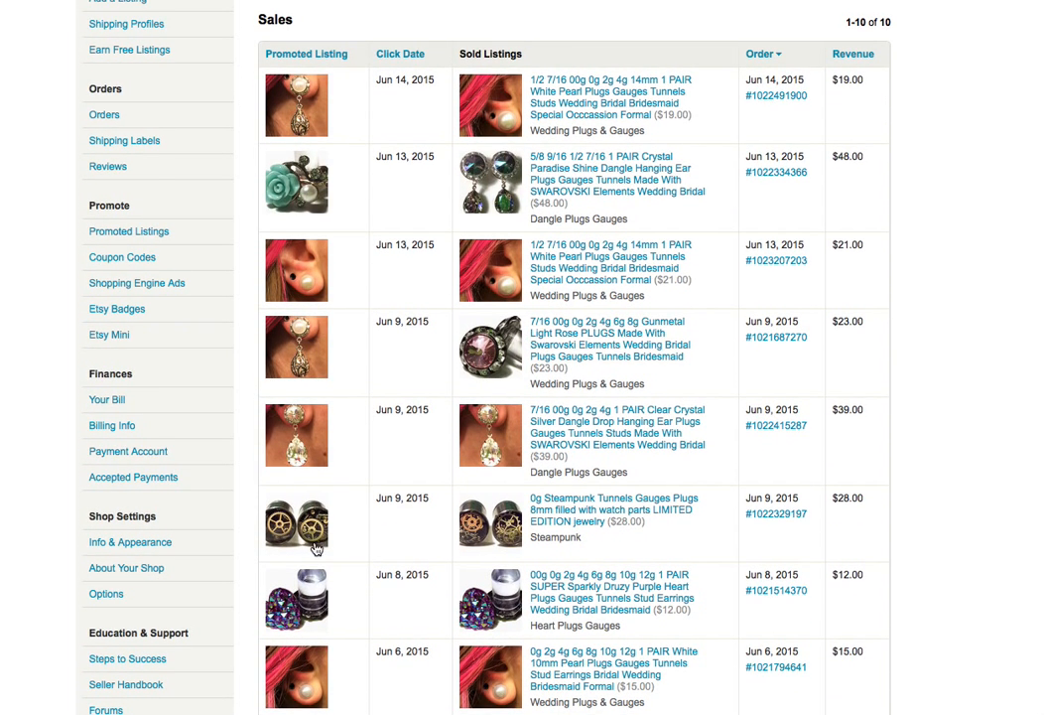
Step: Check the older orders in the shop's sales list and return to the Promoted Listings overview
scroll(337, 586, down, 3)
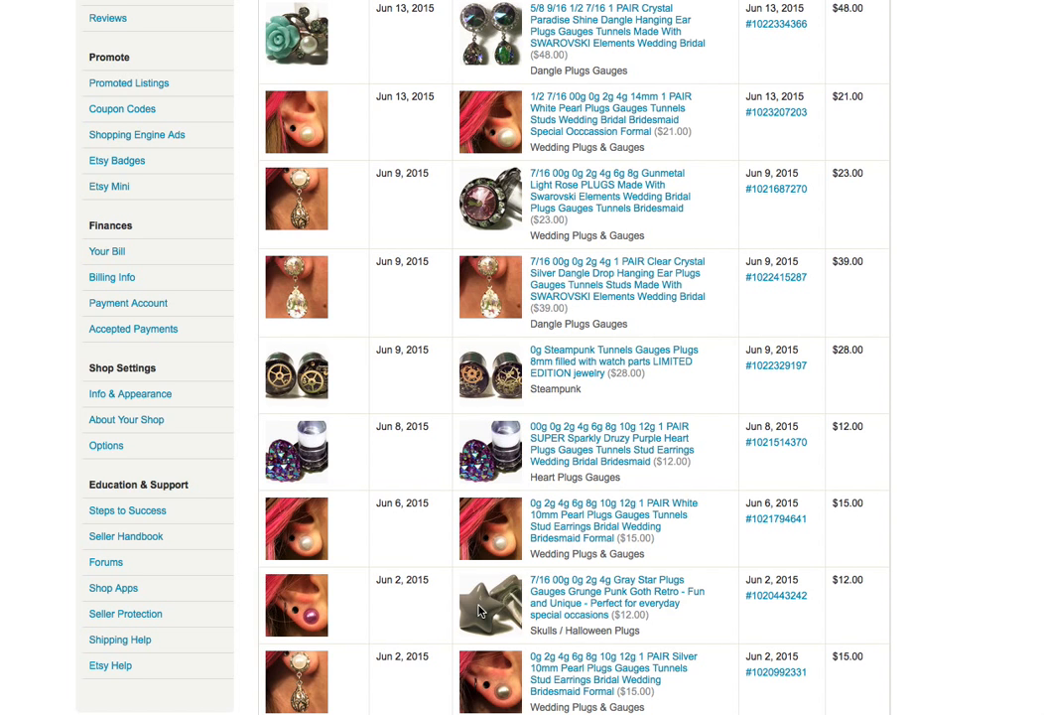
scroll(481, 609, up, 5)
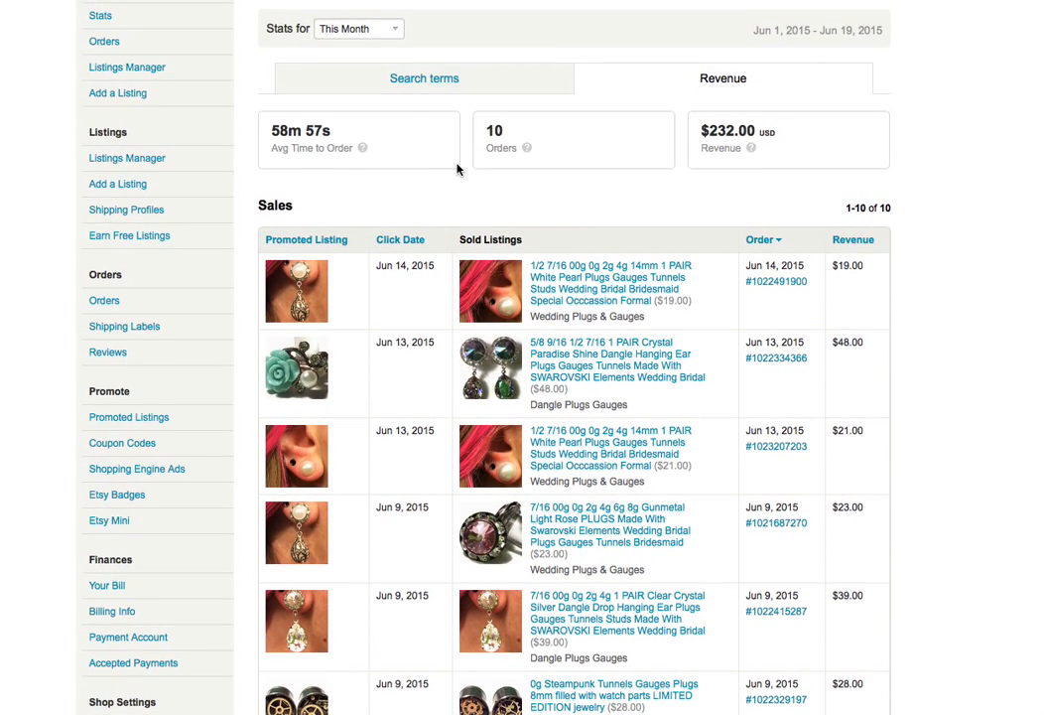
scroll(457, 169, up, 2)
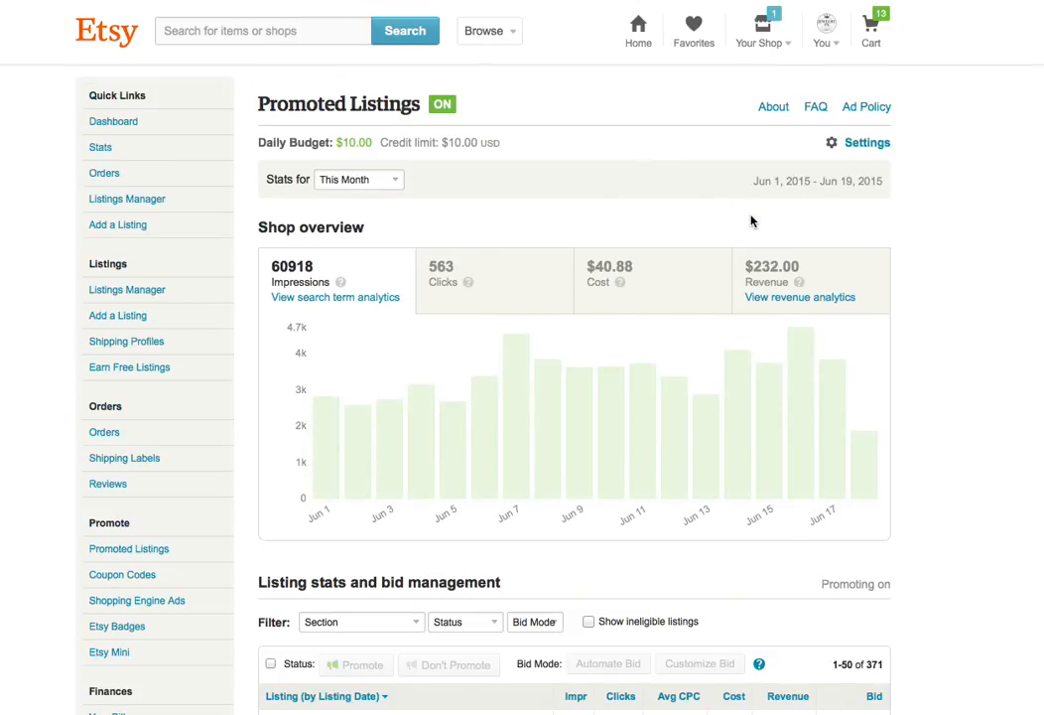
Step: Review this month's shop overview figures alongside the bids set for the individual promoted listings
scroll(951, 210, down, 5)
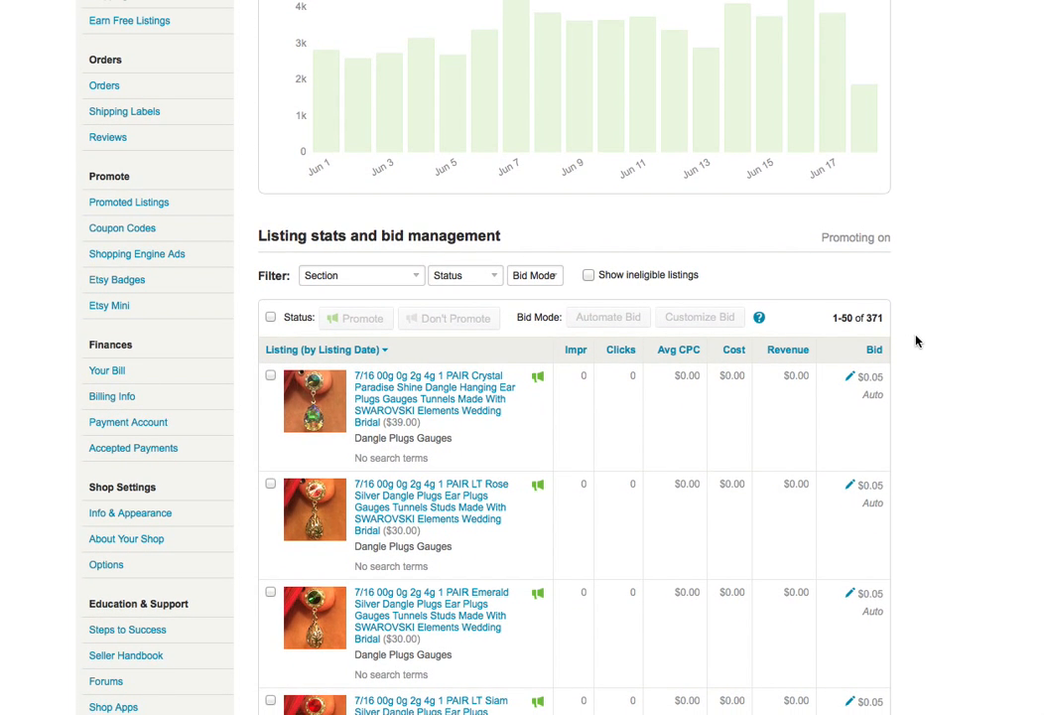
scroll(927, 332, up, 4)
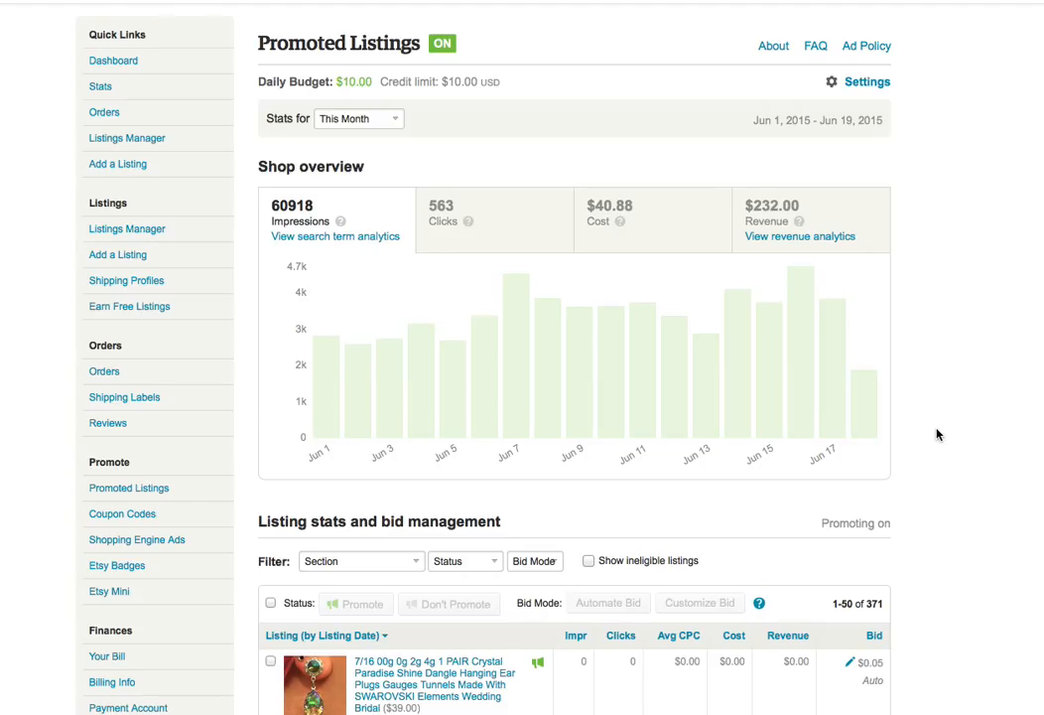
scroll(928, 550, down, 3)
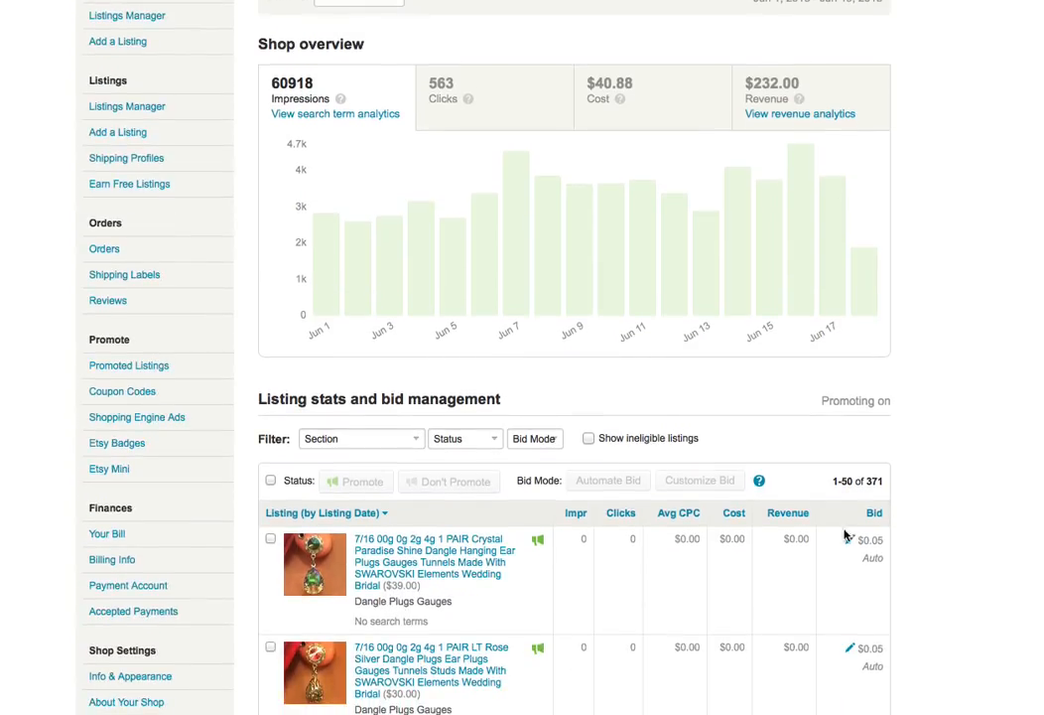
scroll(899, 562, up, 4)
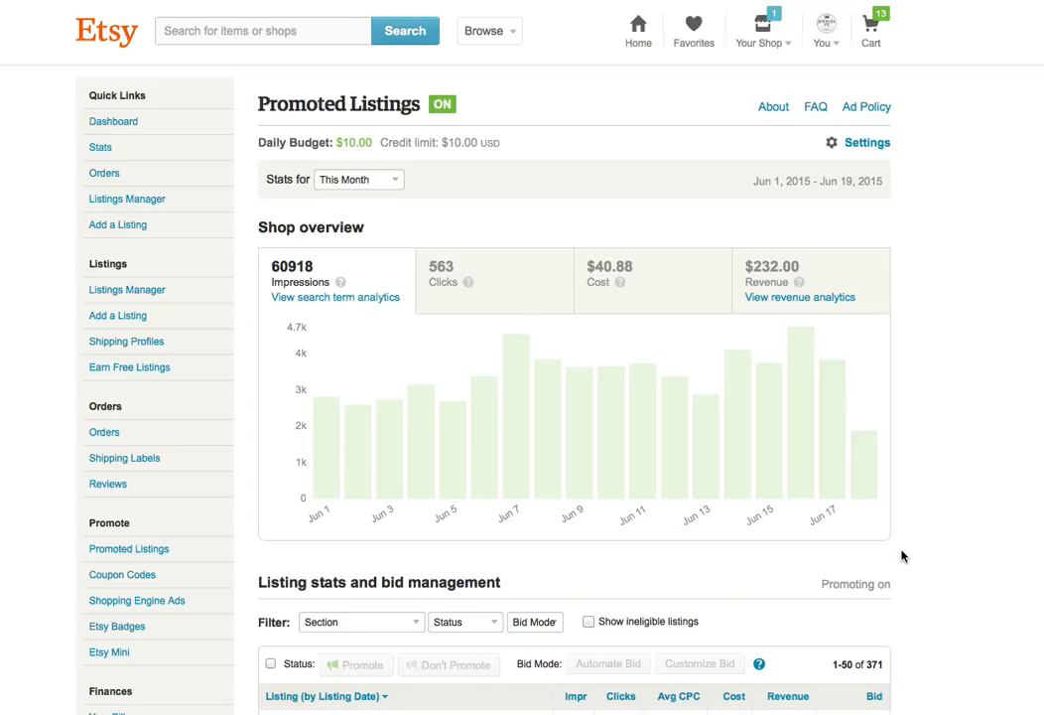
Step: Look through the newest promoted listings and compare their impressions, clicks, cost and revenue
scroll(917, 523, down, 5)
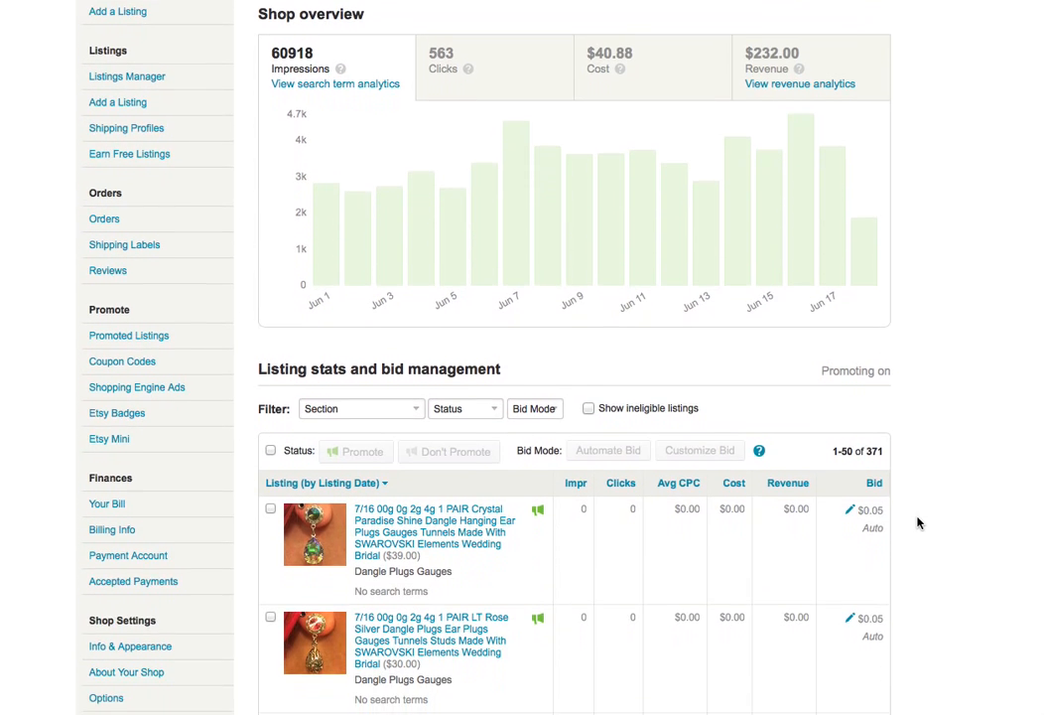
scroll(917, 523, down, 2)
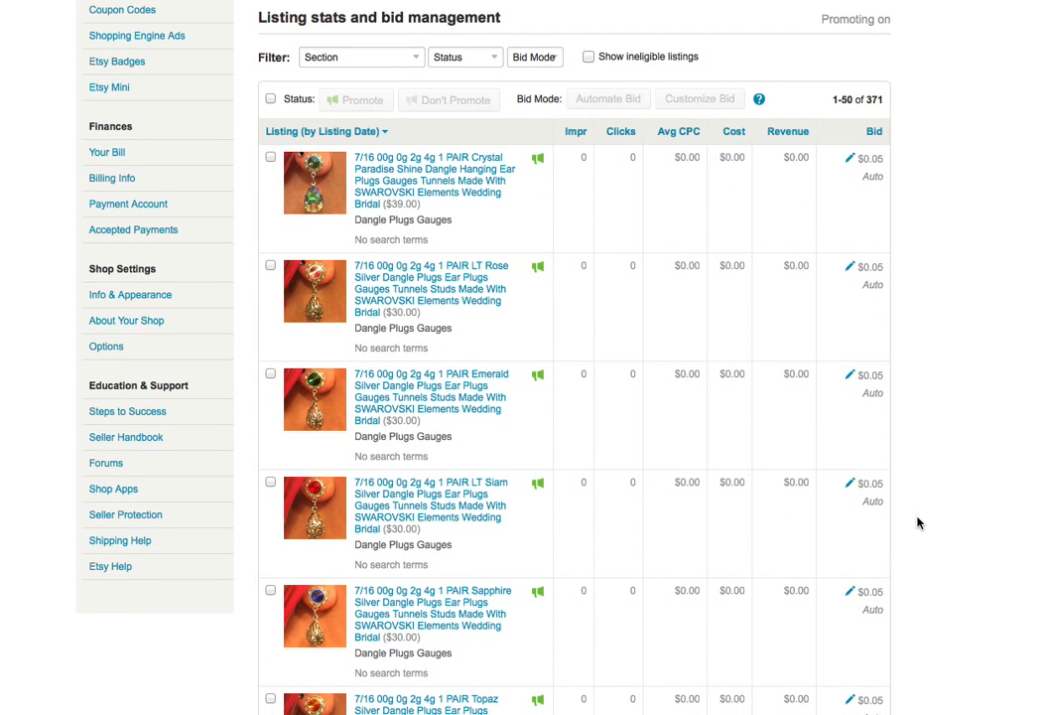
scroll(916, 522, down, 8)
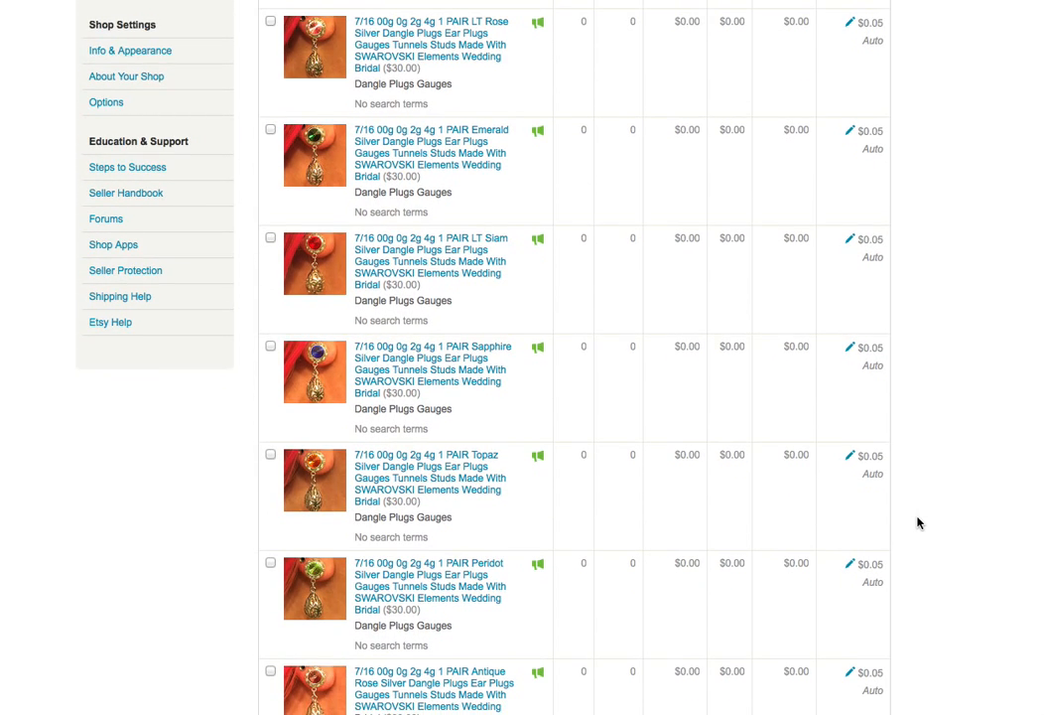
scroll(916, 522, down, 5)
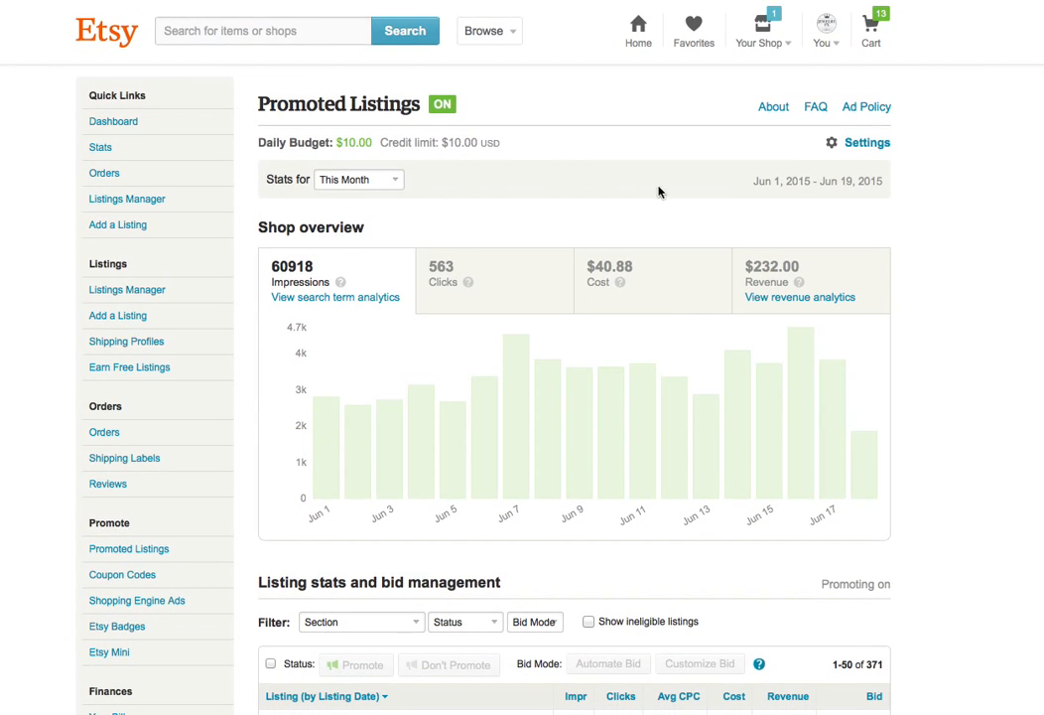
Step: Highlight the shop overview totals and open the shop-wide revenue analytics
drag(252, 112, 933, 299)
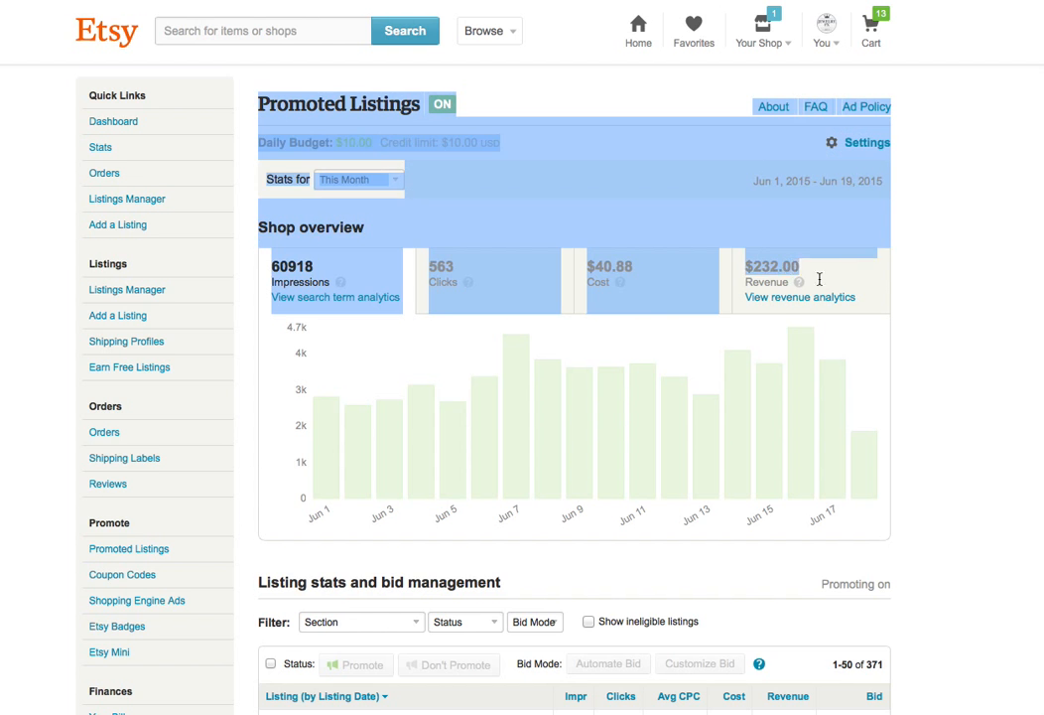
click(916, 351)
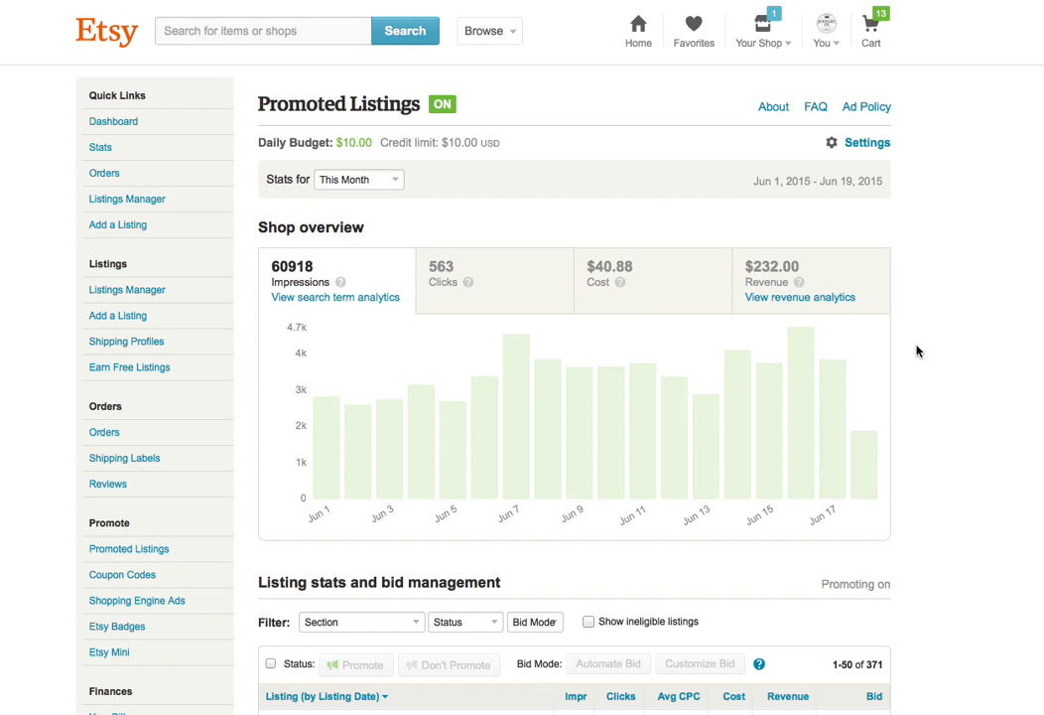
click(830, 297)
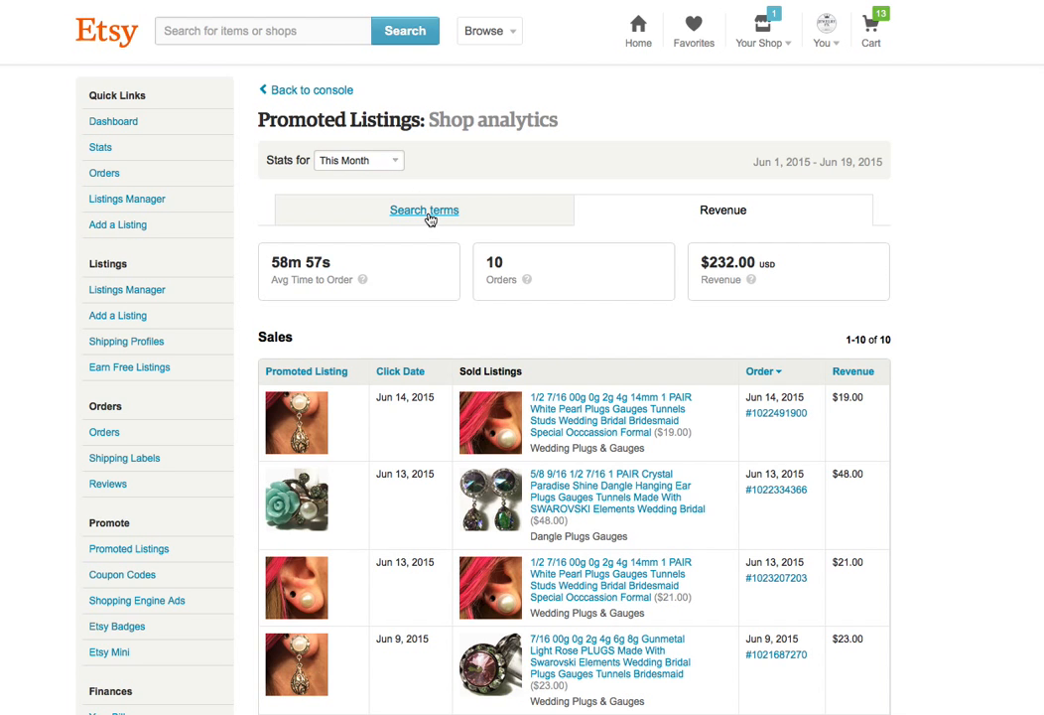
Step: Switch the shop analytics to search terms and examine which terms have a high click rate
click(467, 204)
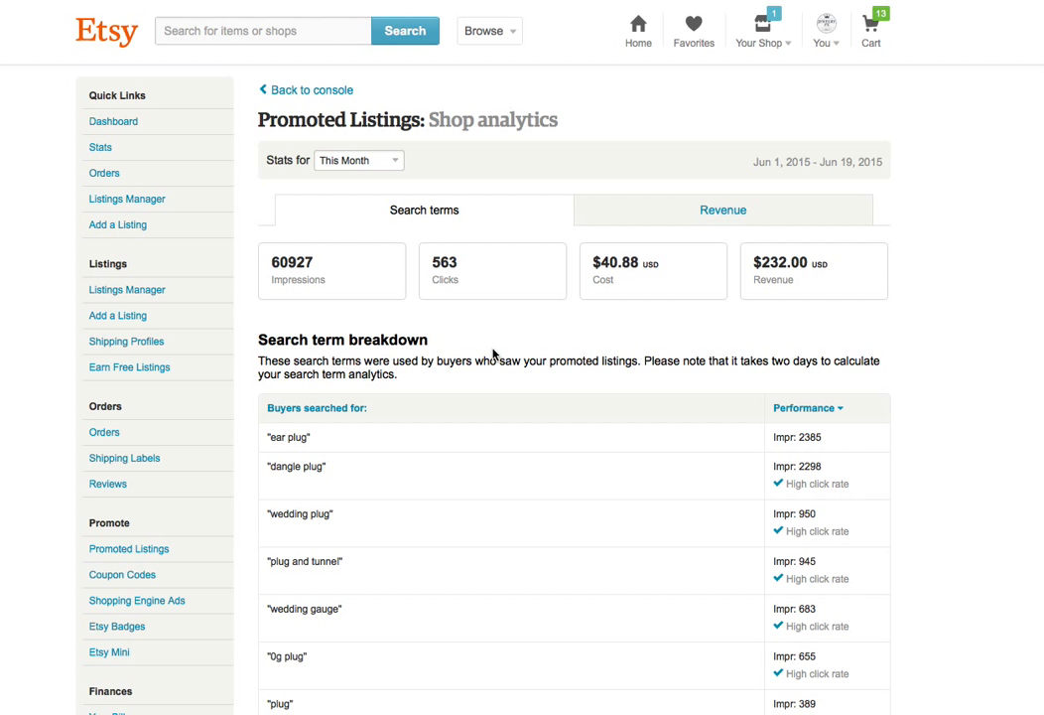
scroll(494, 354, down, 8)
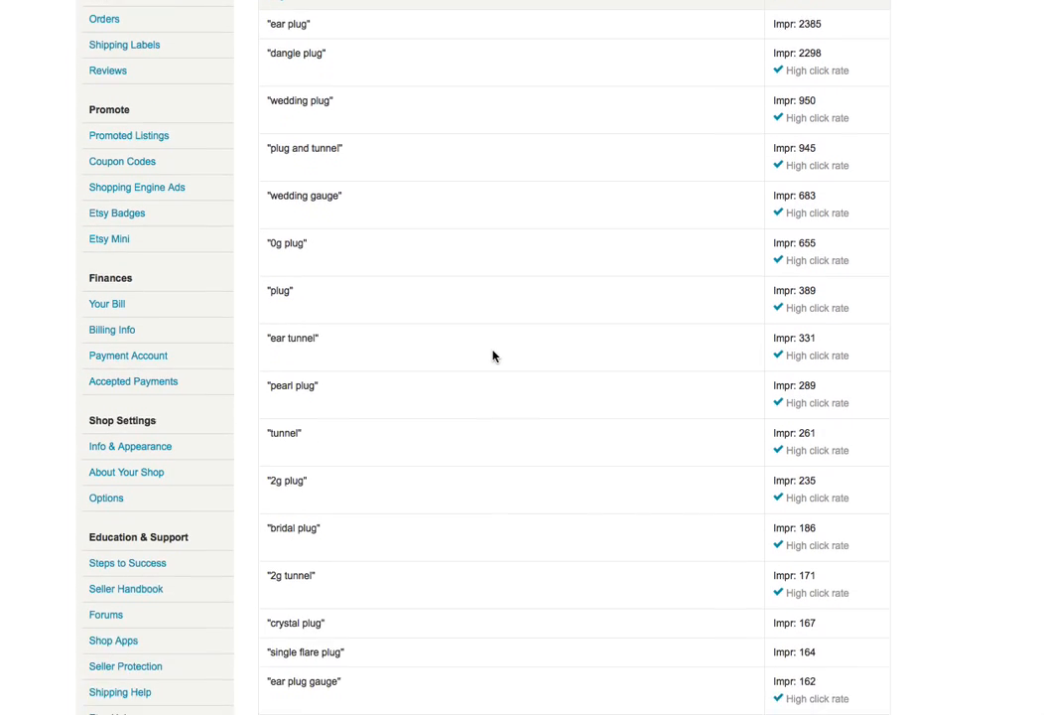
scroll(493, 355, down, 4)
scroll(494, 356, up, 12)
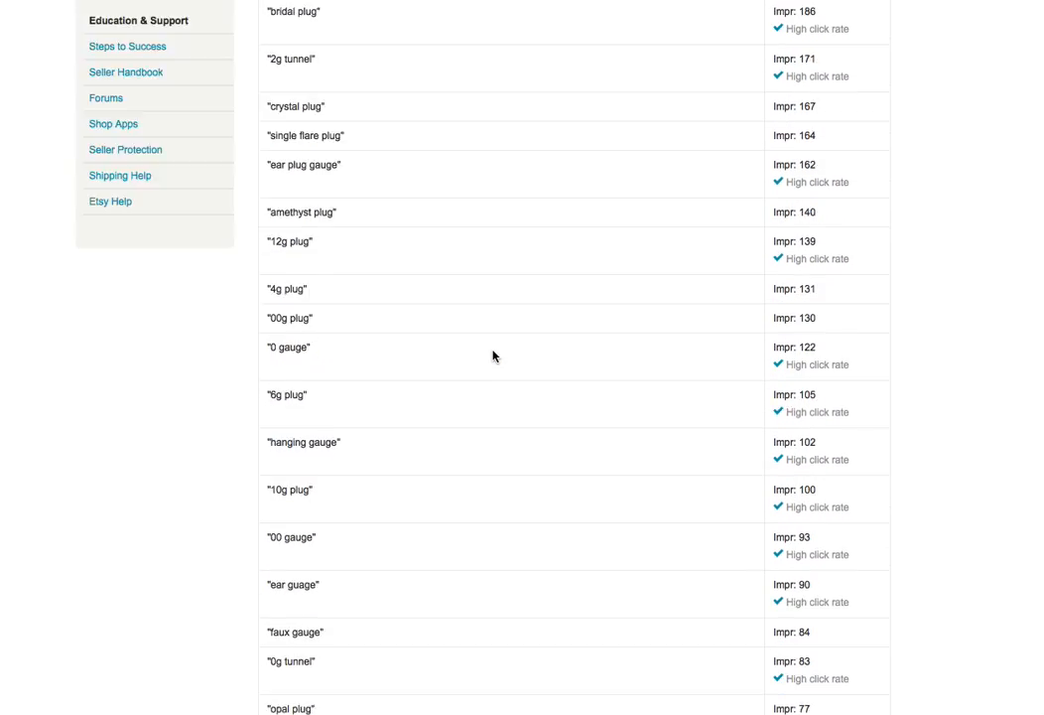
drag(406, 380, 251, 337)
click(420, 378)
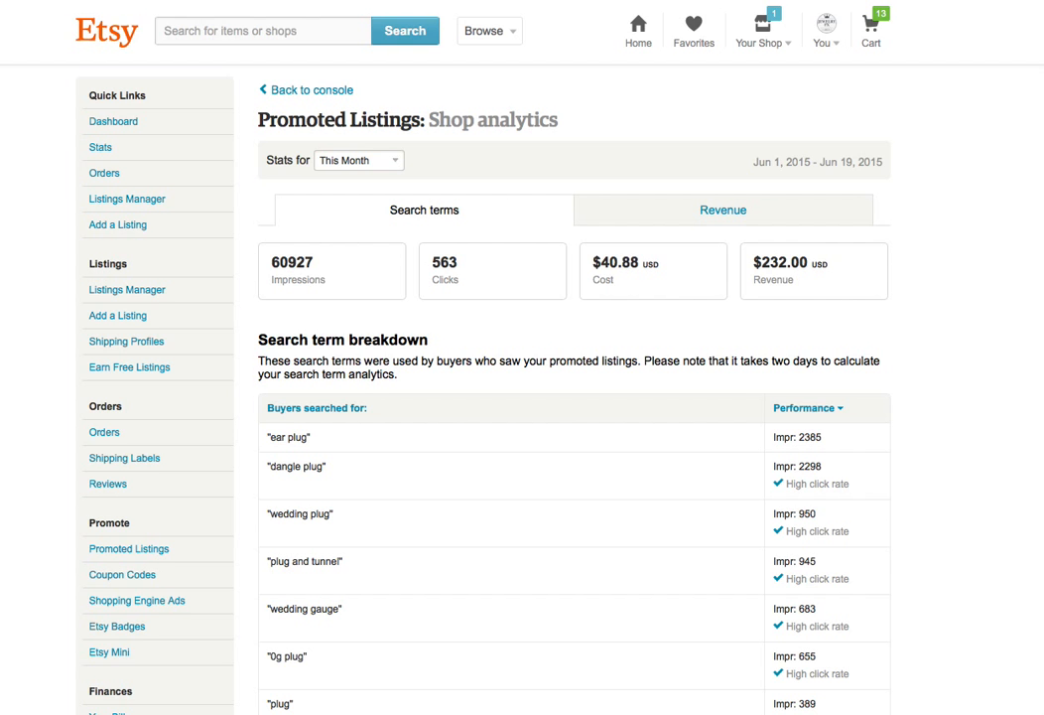
Step: Return to the Promoted Listings overview and check whether the newest listings have any search terms recorded
click(723, 209)
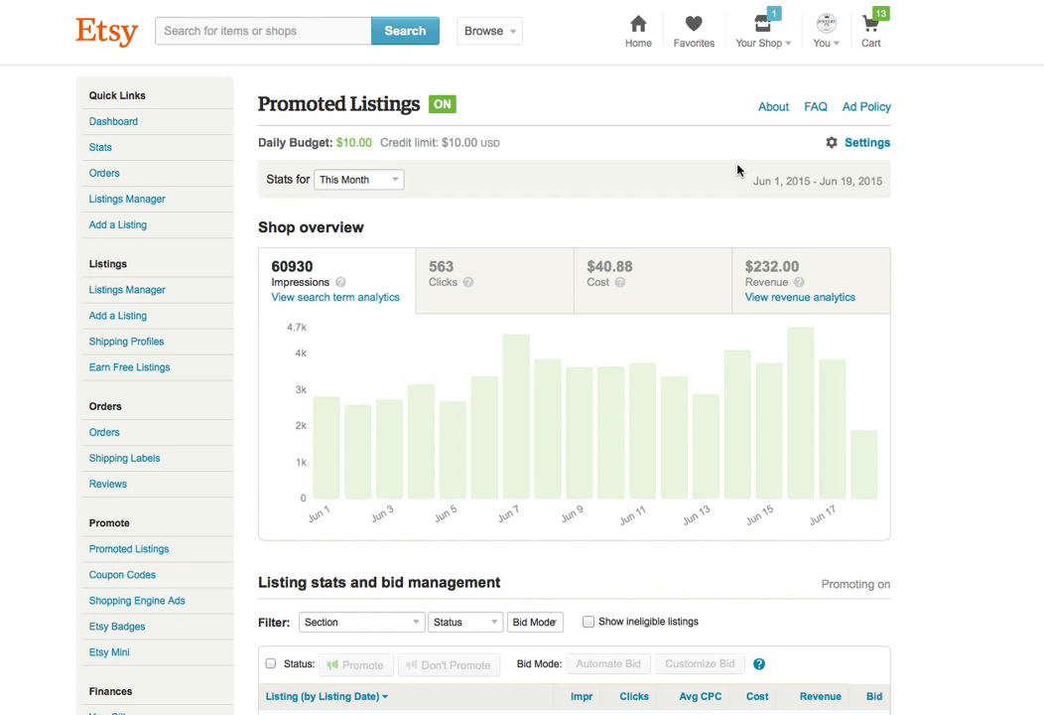
scroll(738, 171, down, 3)
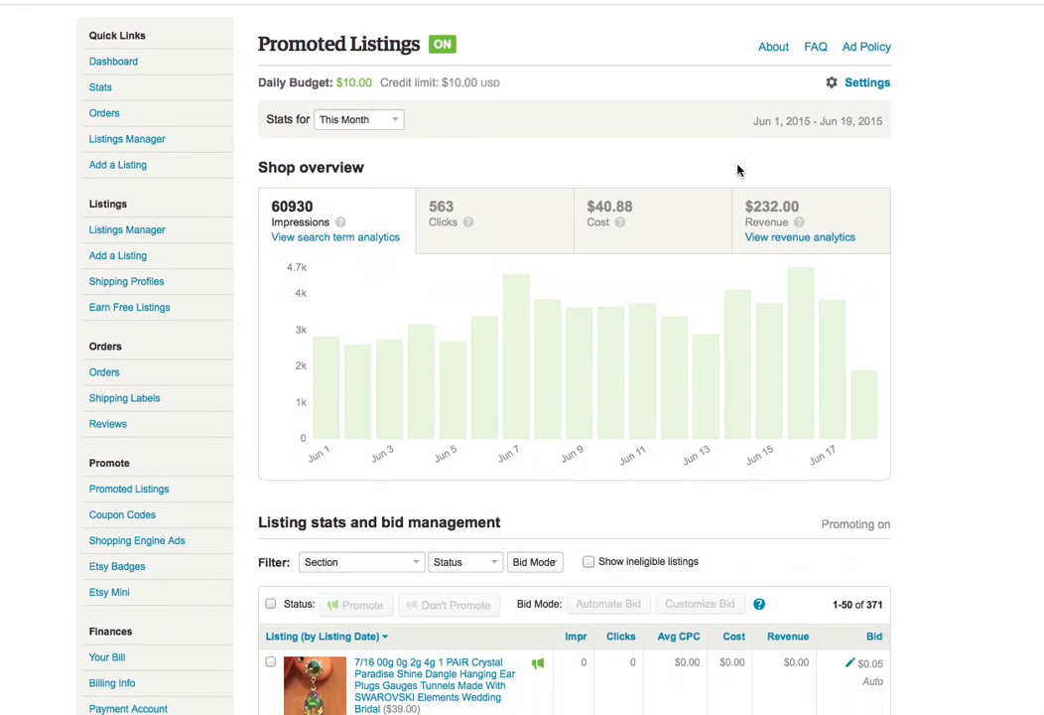
scroll(738, 171, down, 5)
double_click(411, 354)
triple_click(411, 354)
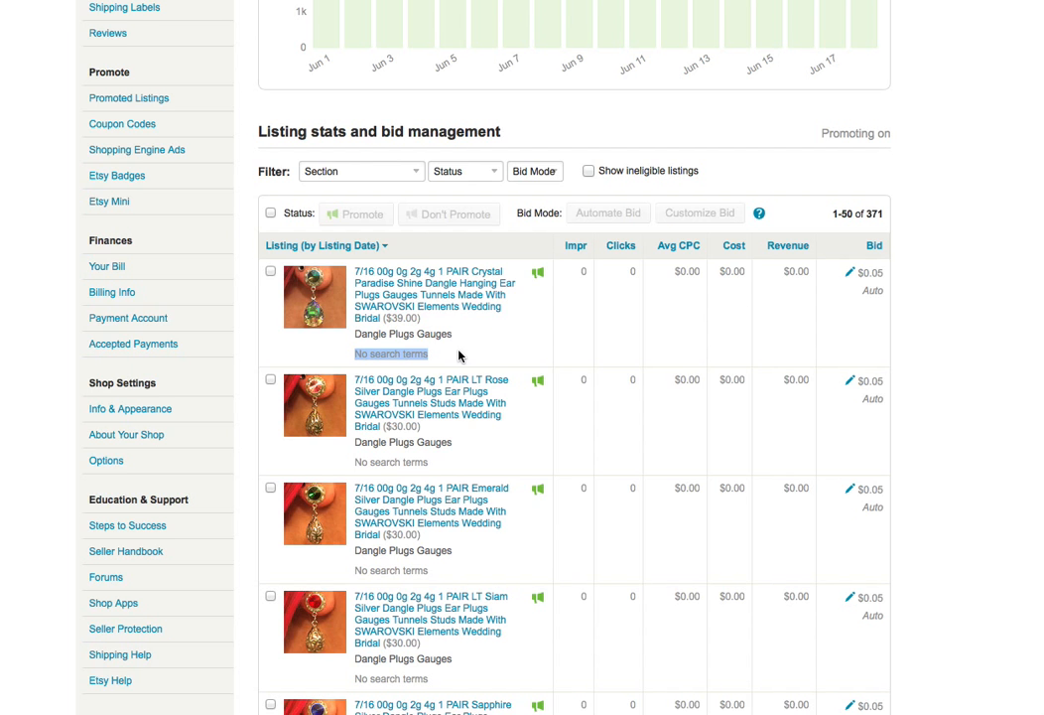
scroll(460, 354, down, 2)
scroll(459, 356, down, 5)
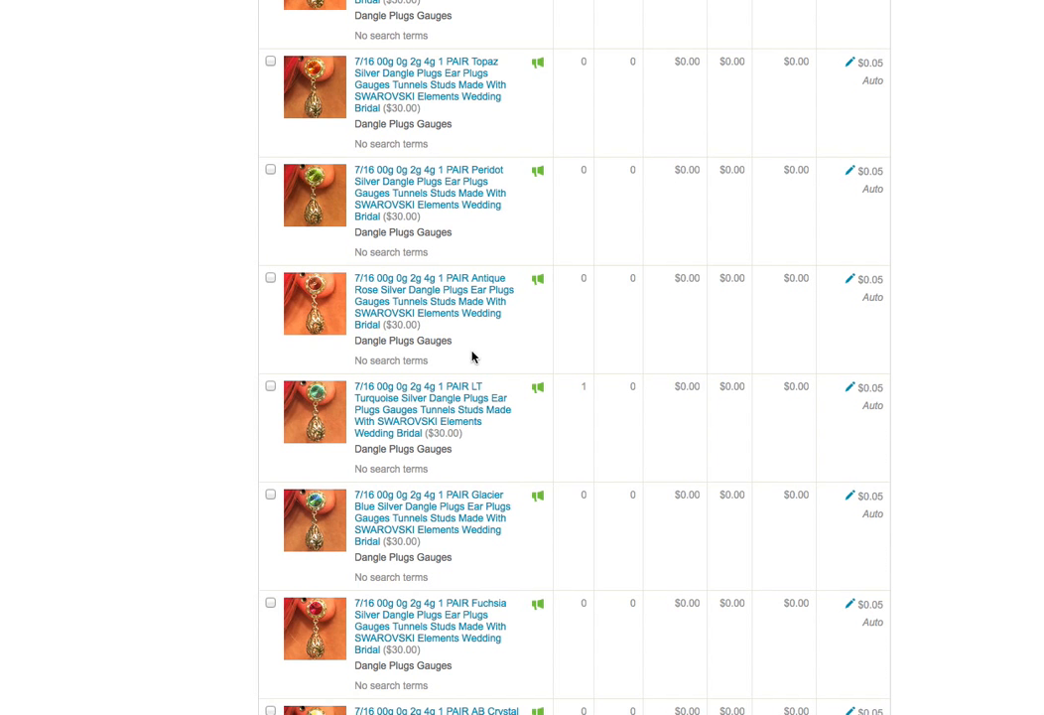
scroll(470, 357, up, 12)
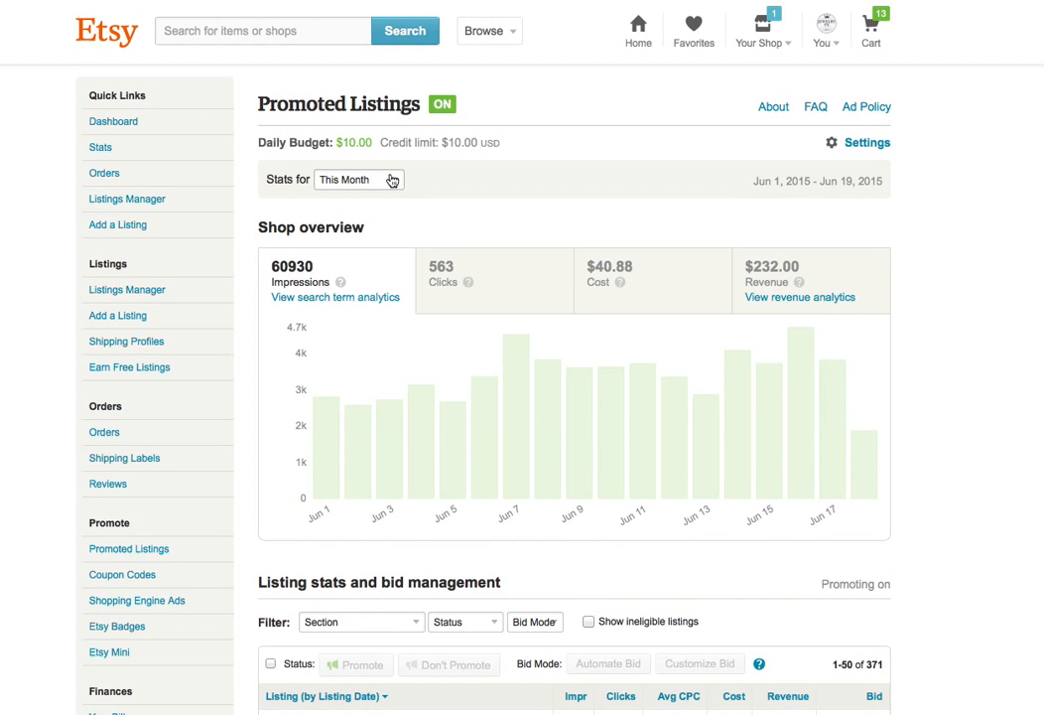
Step: Set the stats period to This Year and sort the promoted listings by revenue, highest first
click(391, 180)
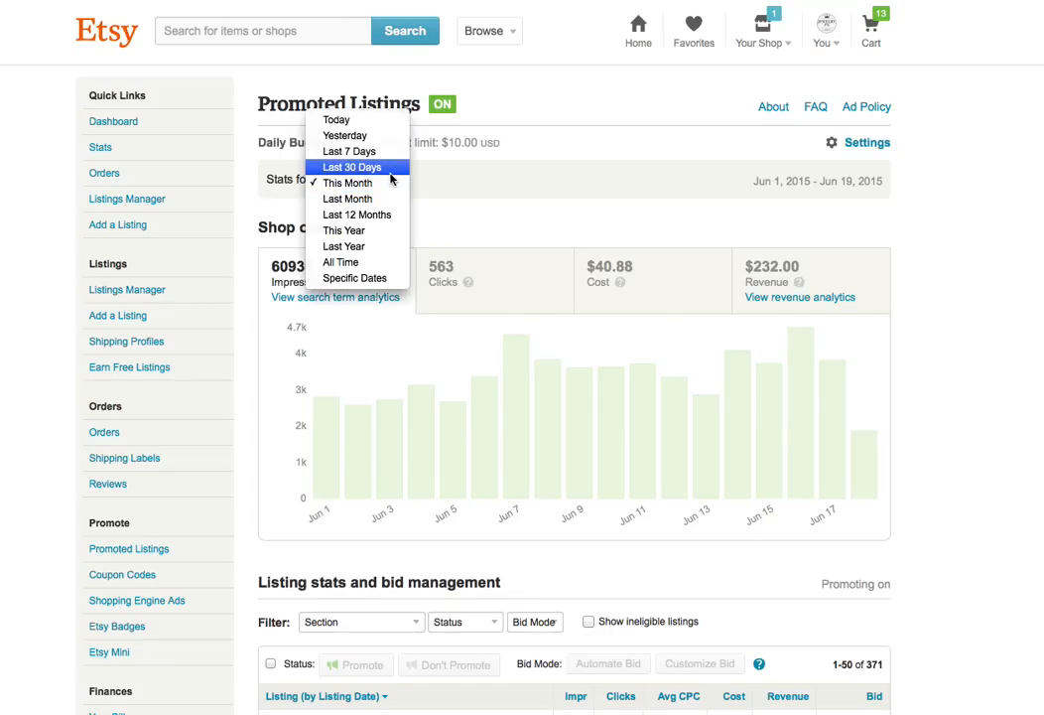
click(401, 230)
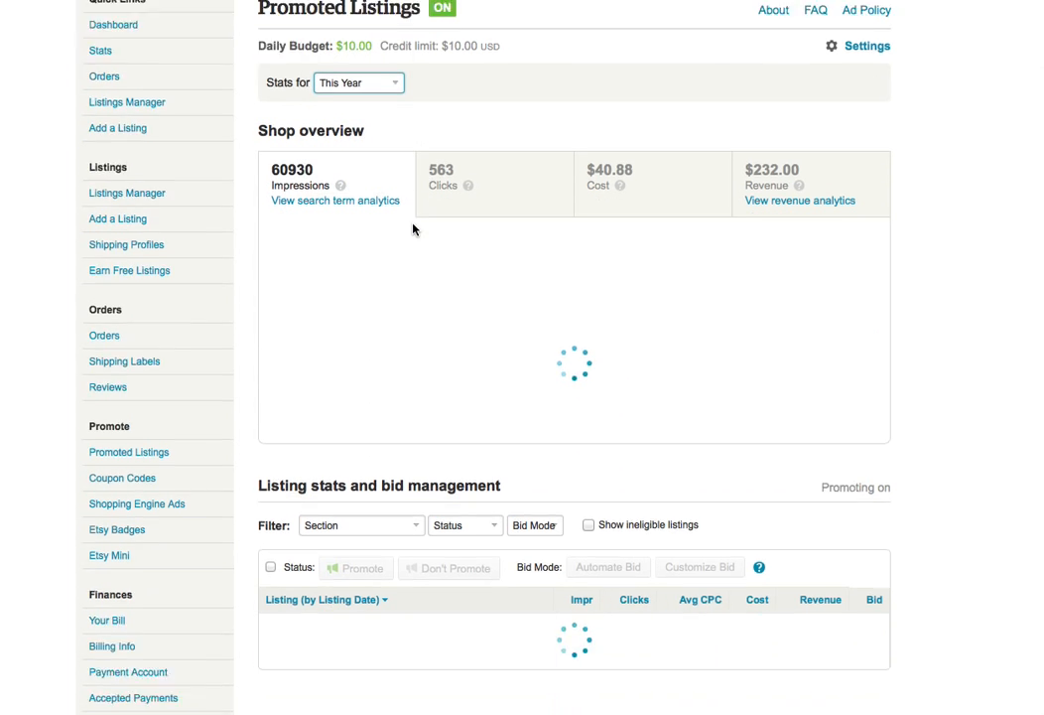
scroll(412, 229, down, 3)
scroll(866, 441, down, 1)
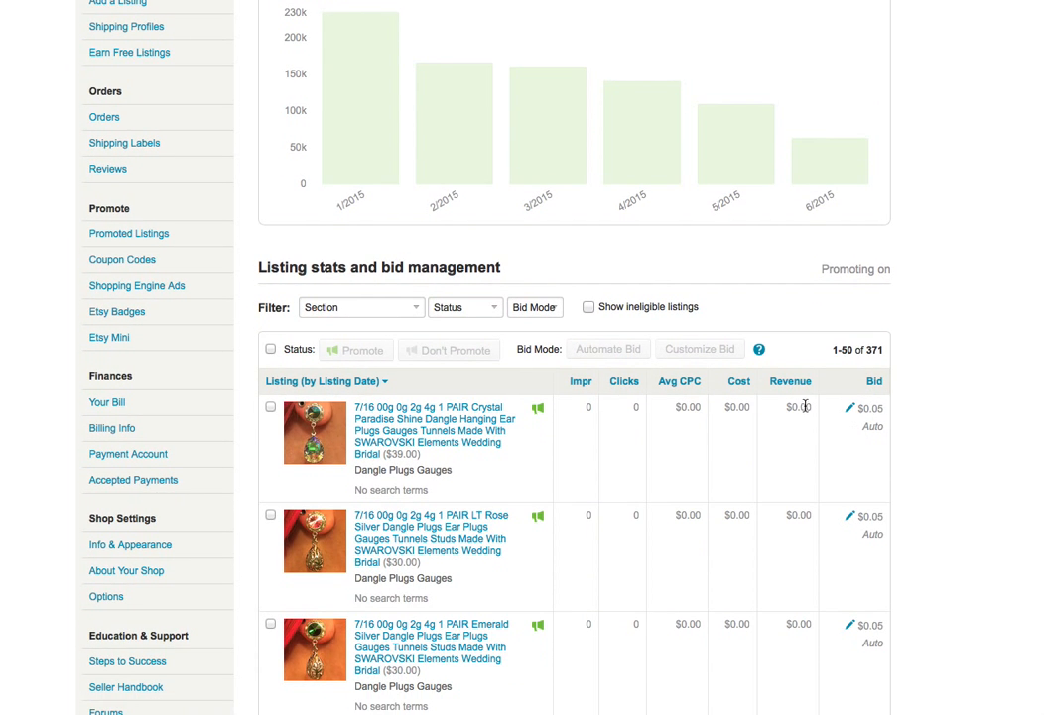
click(809, 383)
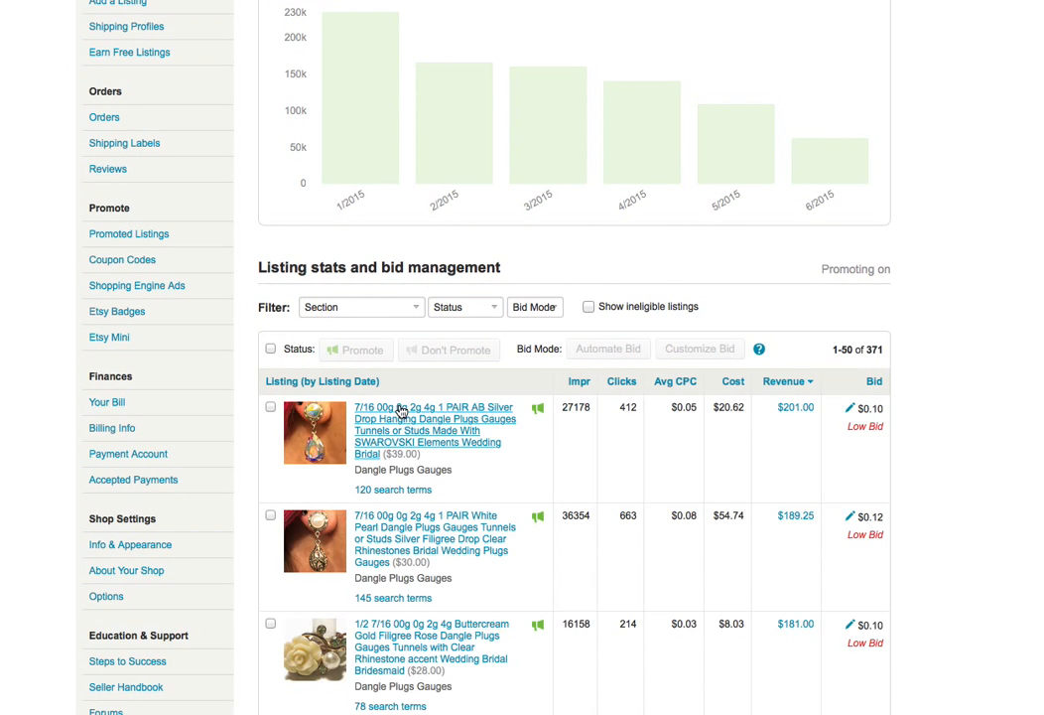
Step: Examine the top-earning promoted listings of the year and the shop's yearly totals
scroll(449, 512, down, 8)
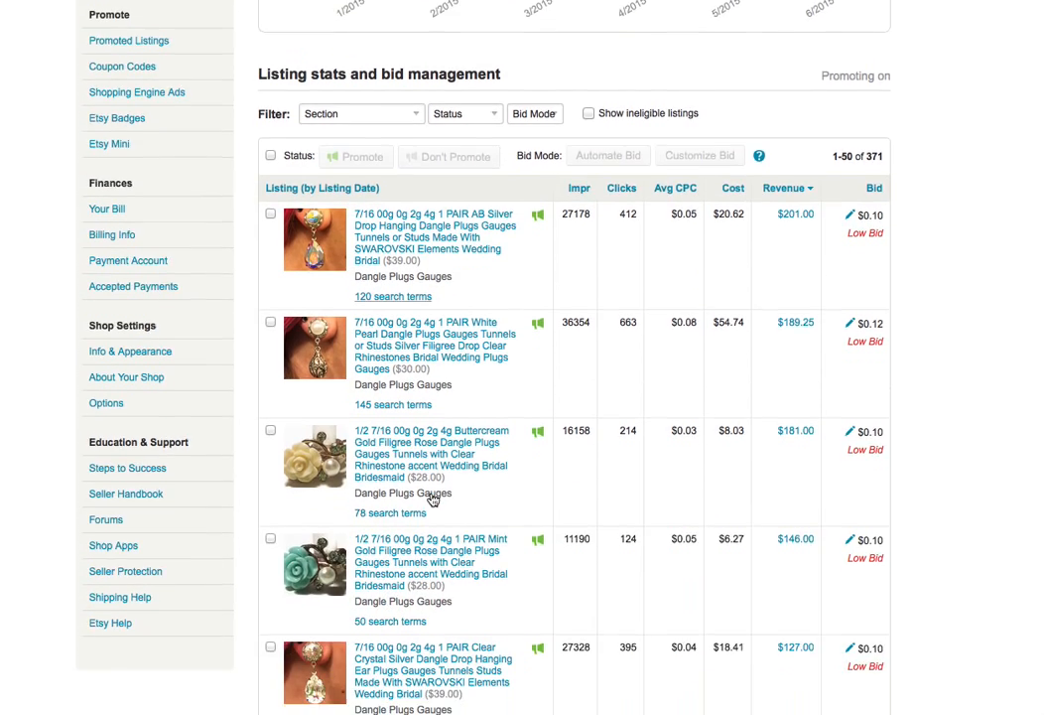
scroll(445, 493, down, 3)
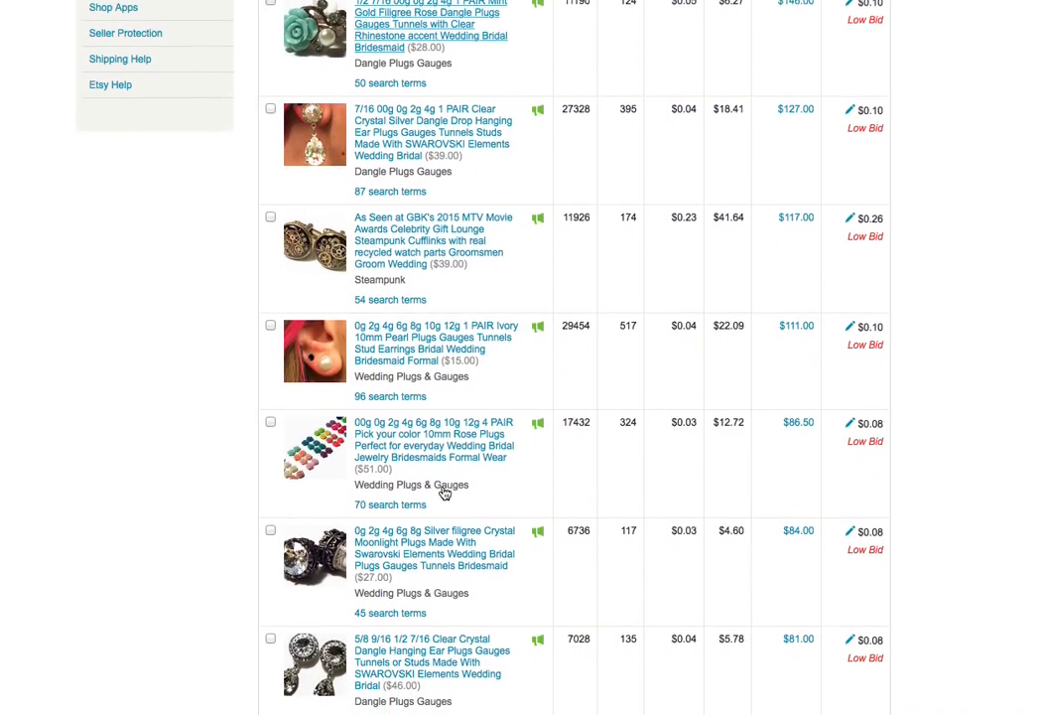
scroll(445, 494, up, 8)
scroll(443, 491, up, 6)
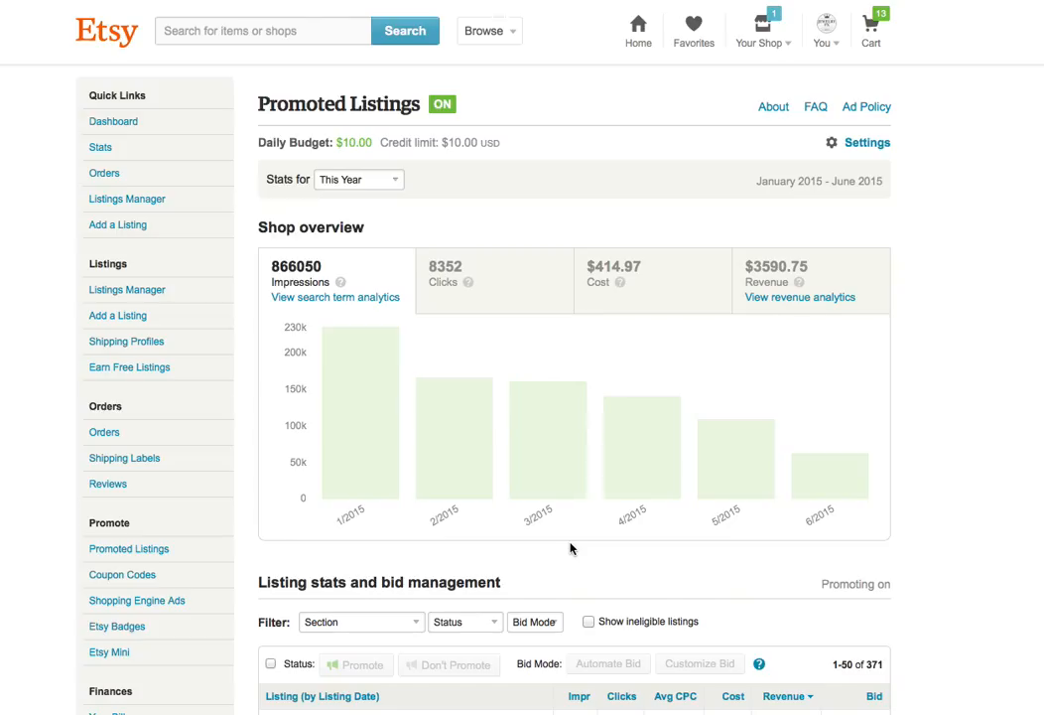
Step: Search Etsy for "0g plugs" and look through the results to see where promoted ads appear
click(297, 33)
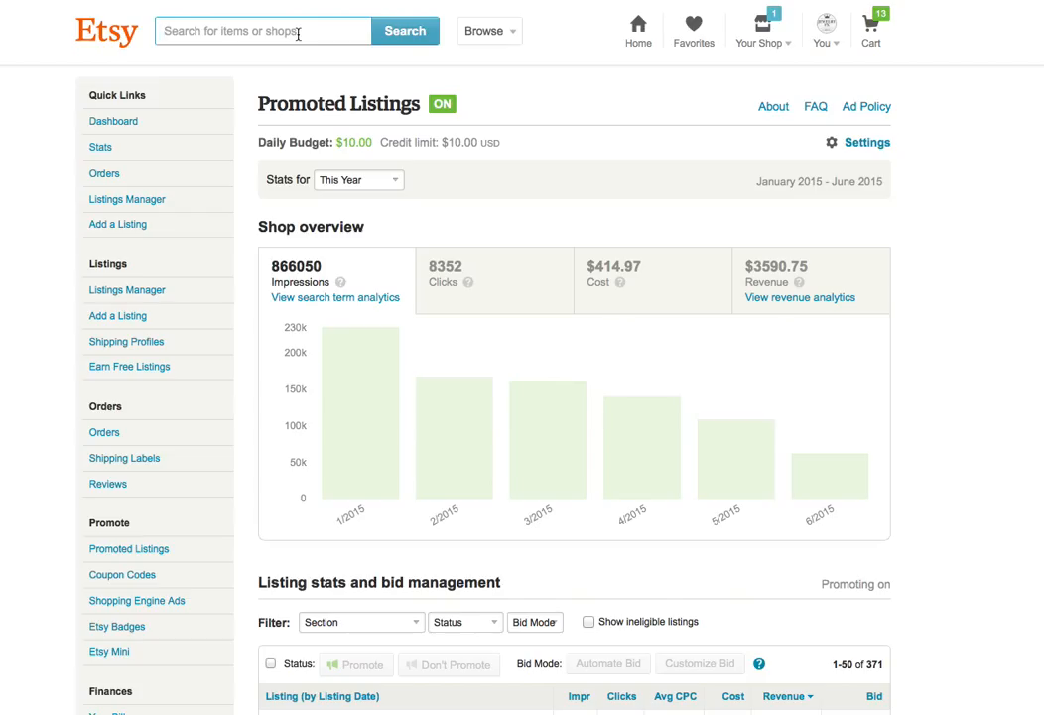
text(0g plugs)
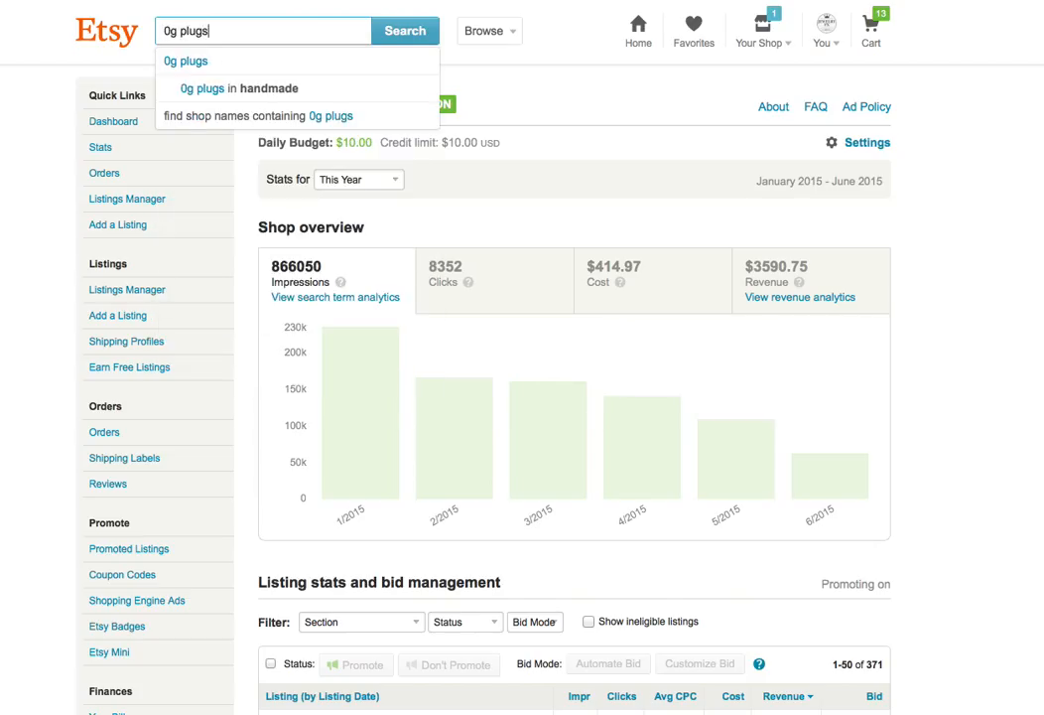
key(Return)
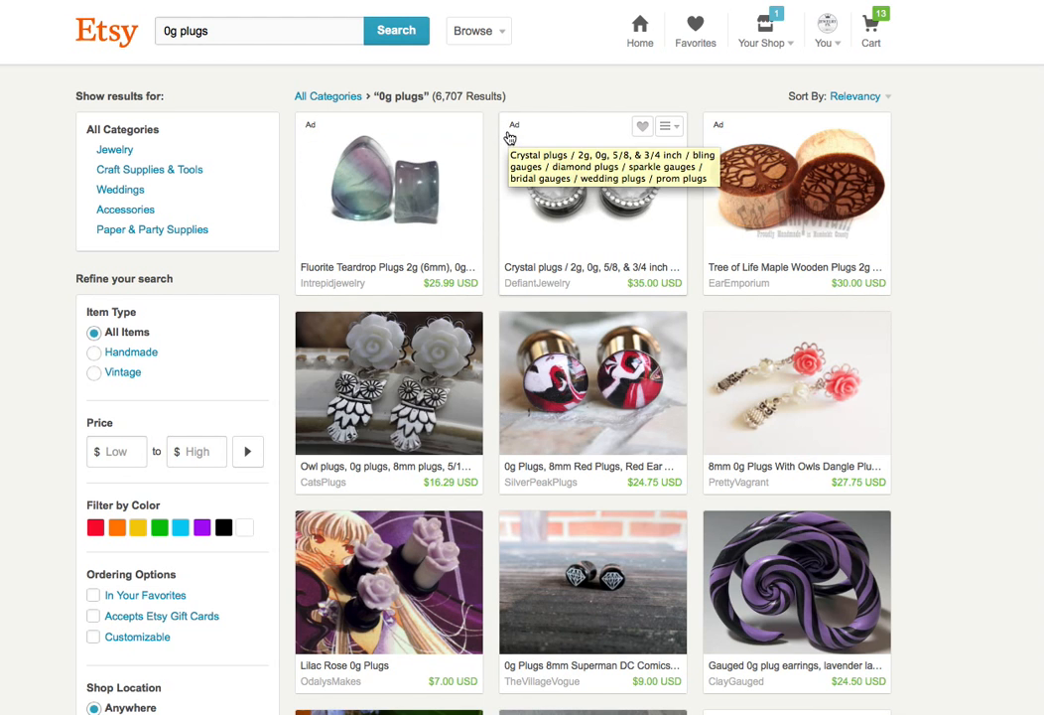
scroll(699, 134, down, 10)
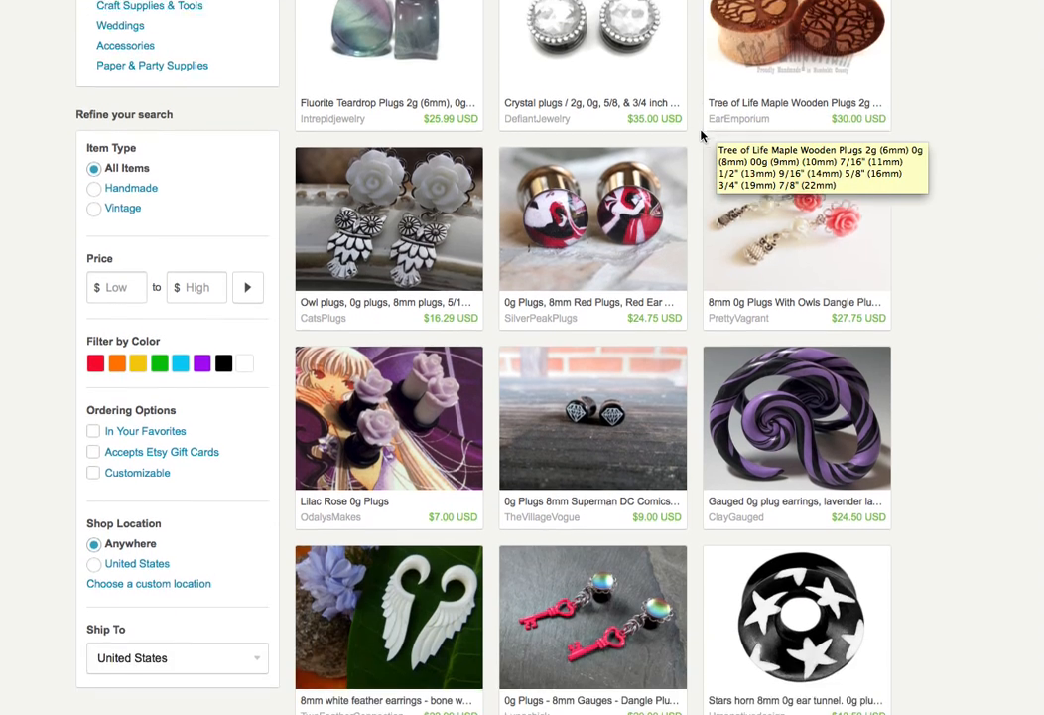
scroll(699, 134, down, 9)
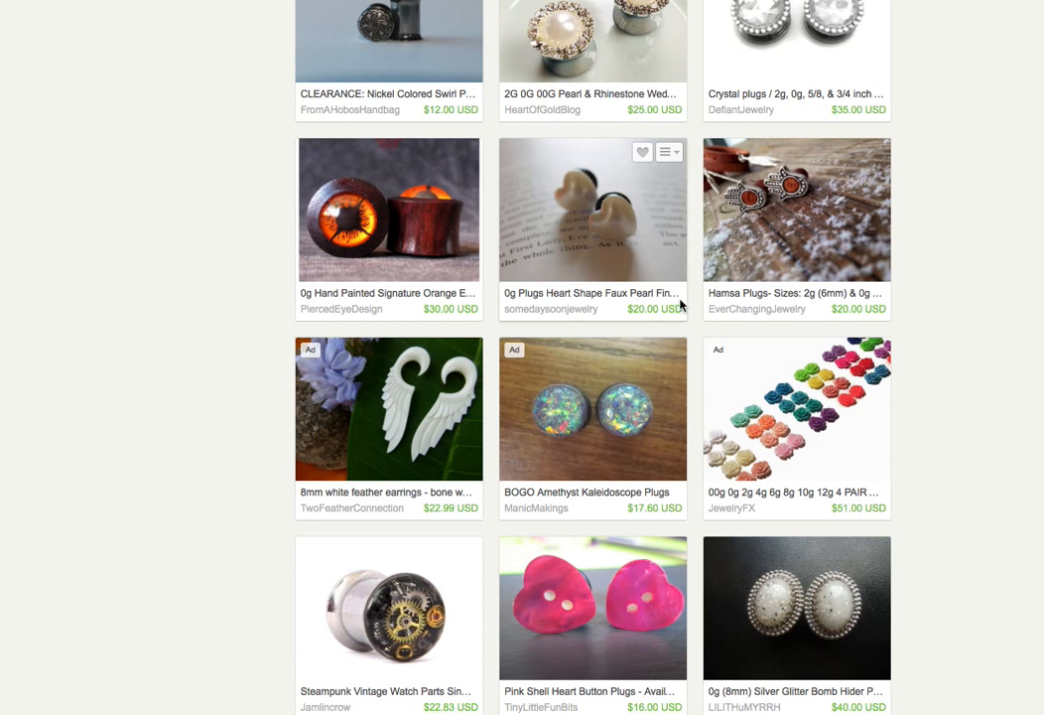
Step: Look through the rest of the first page of "0g plugs" results for the placement of promoted ads
scroll(531, 403, up, 20)
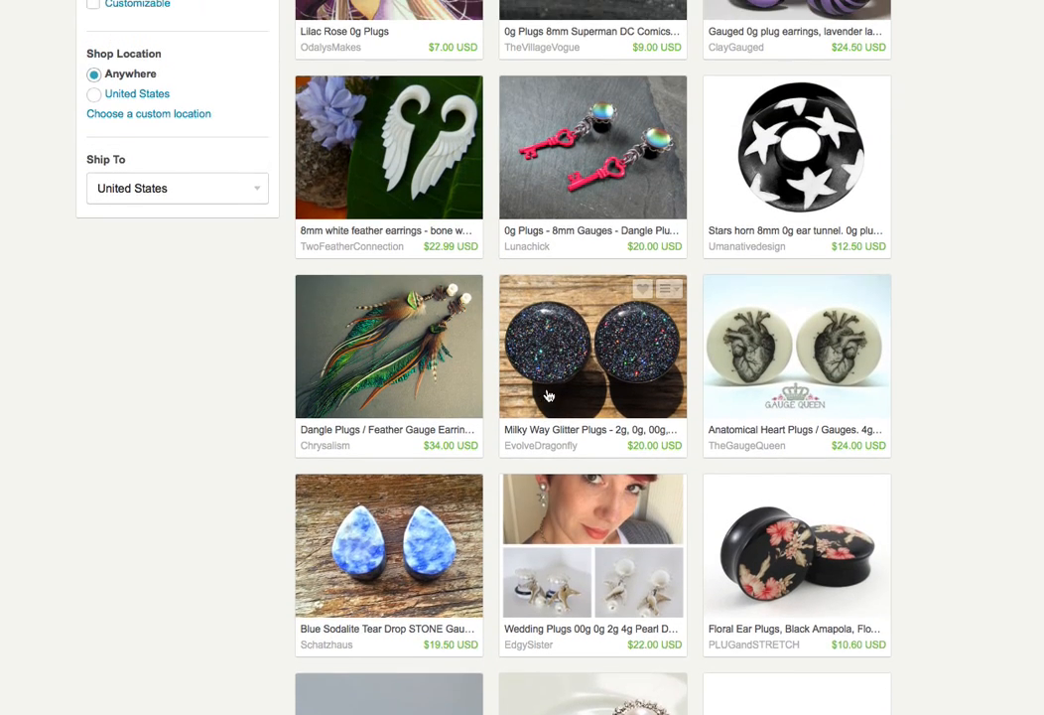
scroll(774, 238, down, 20)
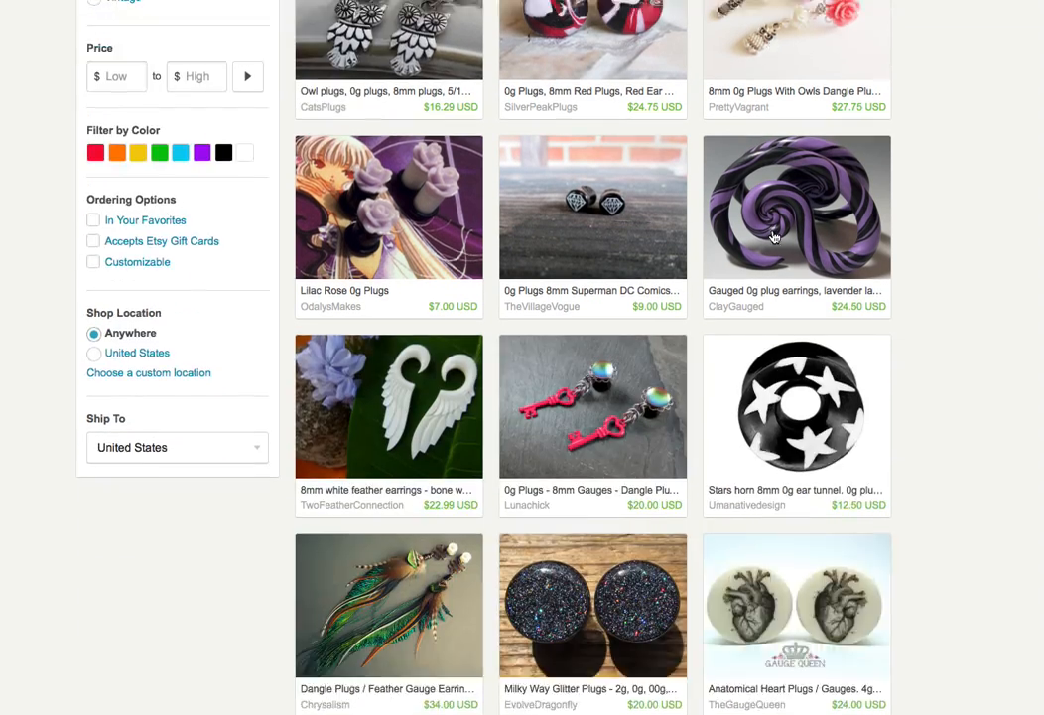
scroll(774, 237, down, 6)
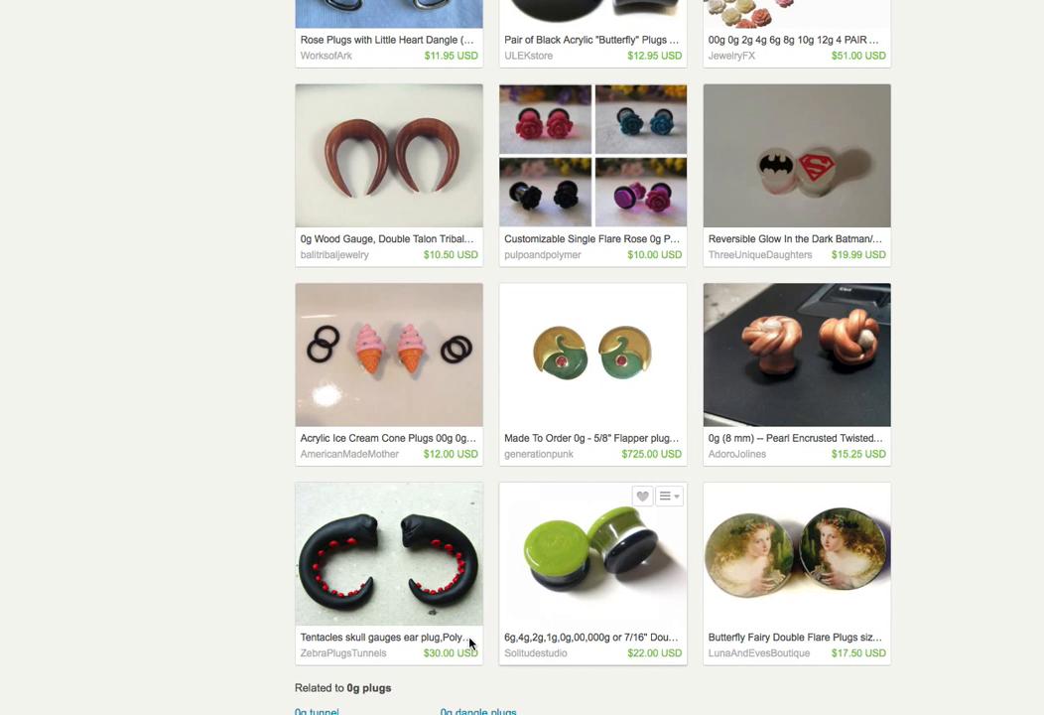
scroll(452, 637, down, 2)
Step: Open page 2 of the "0g plugs" results and examine where the ads sit among the regular listings
click(358, 615)
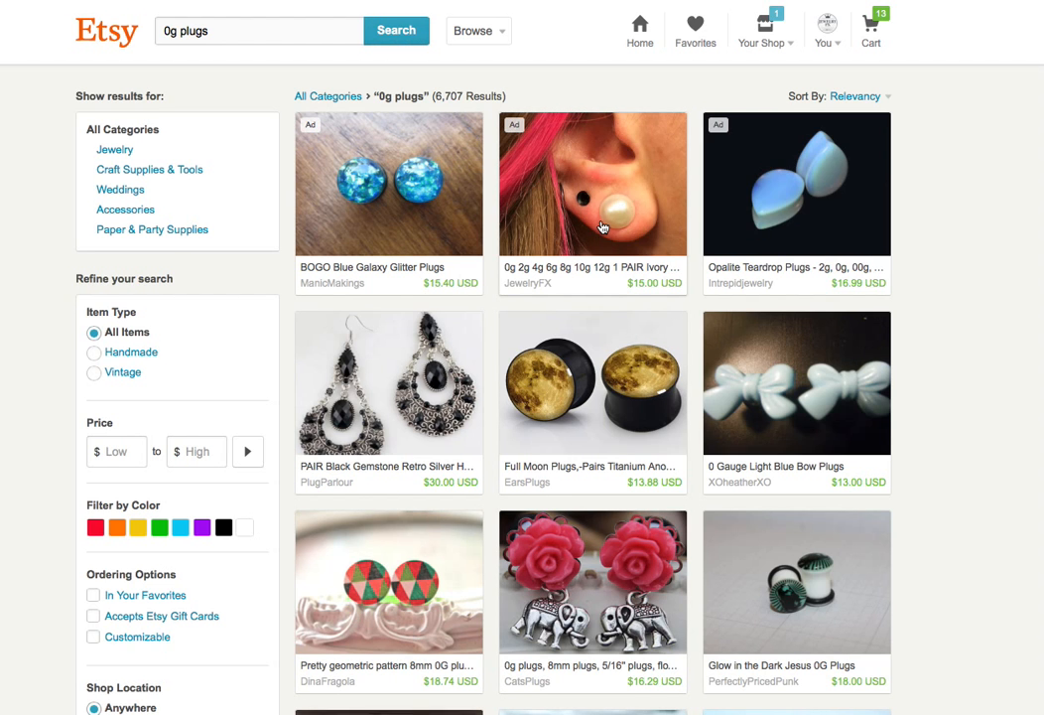
scroll(688, 173, down, 2)
scroll(675, 168, down, 8)
scroll(671, 199, down, 3)
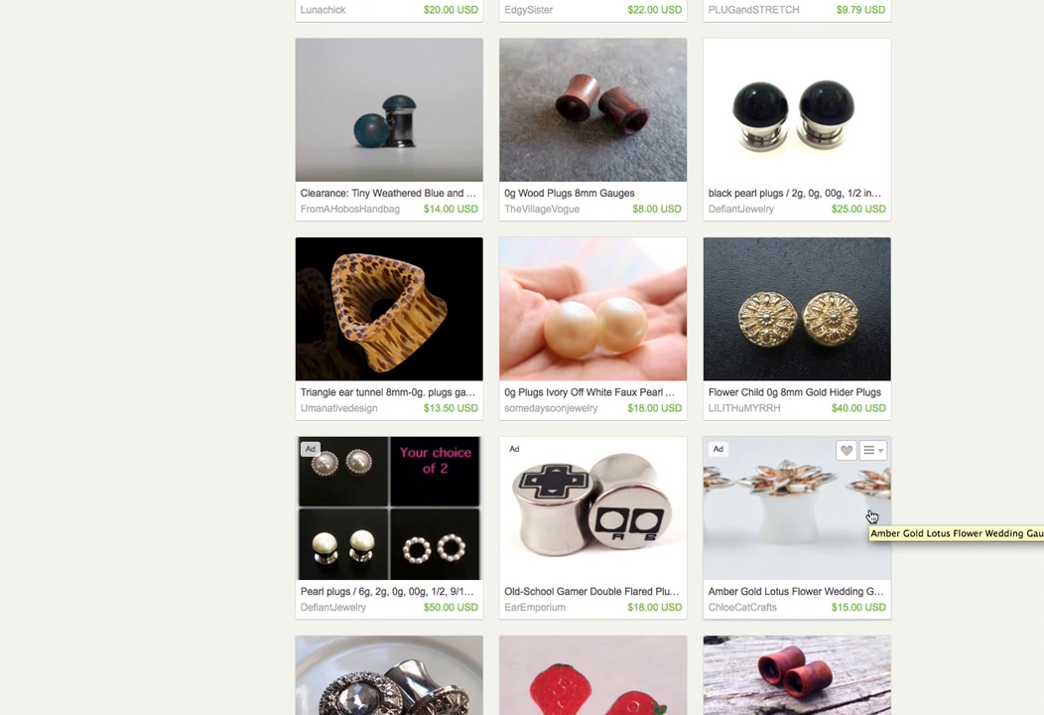
scroll(872, 516, down, 5)
scroll(872, 515, down, 4)
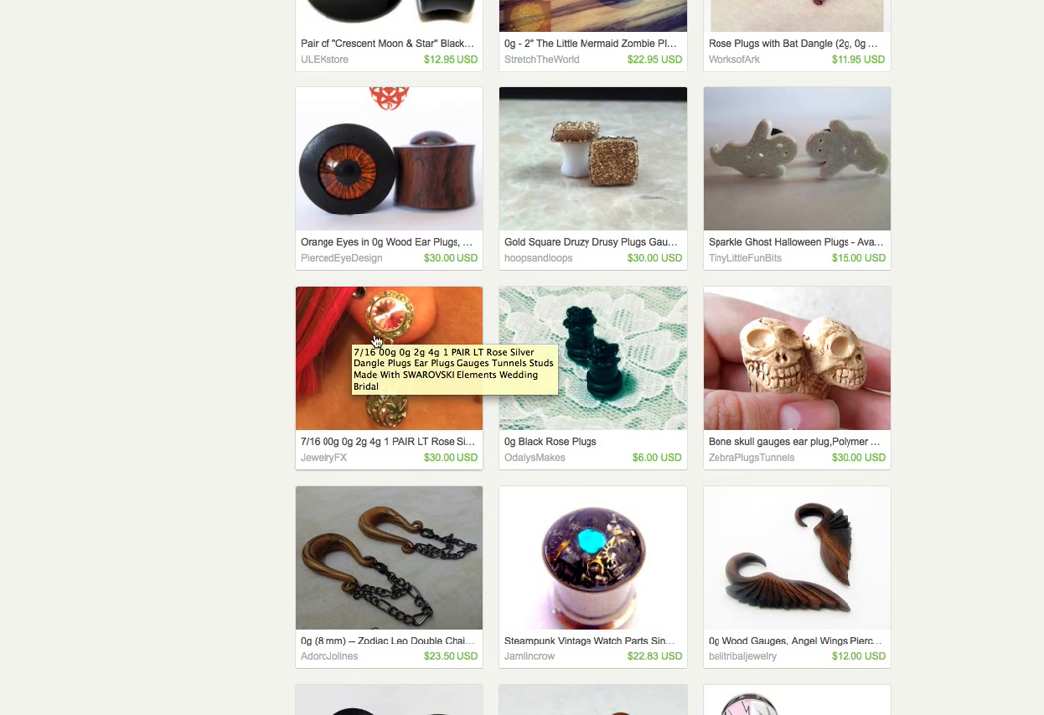
scroll(212, 403, down, 4)
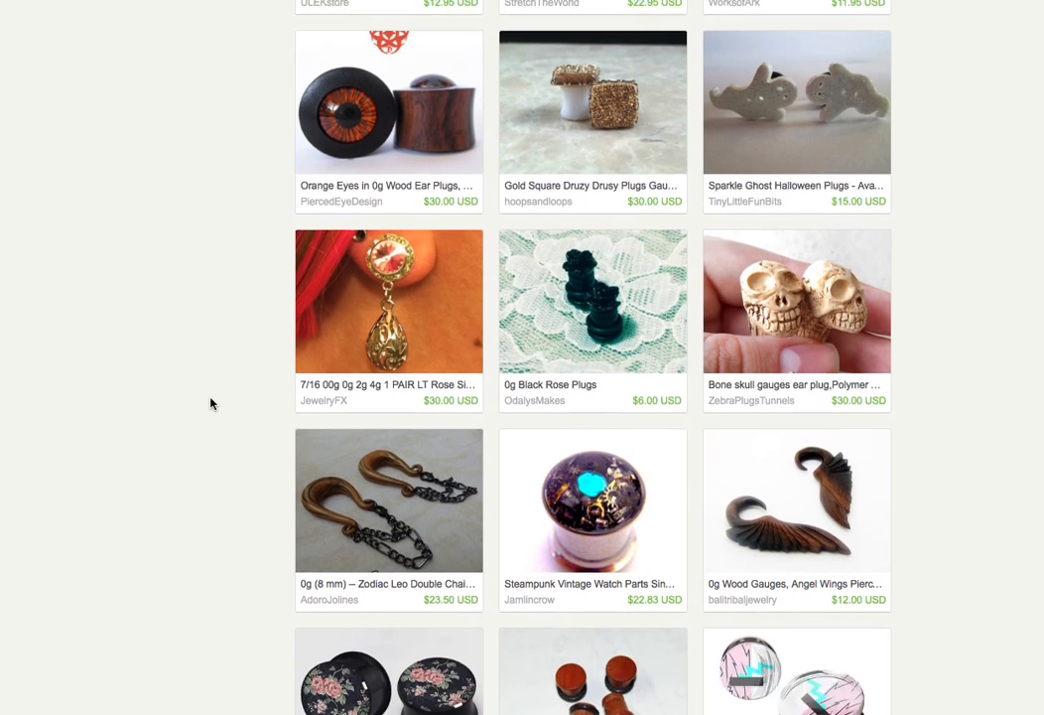
scroll(216, 394, down, 2)
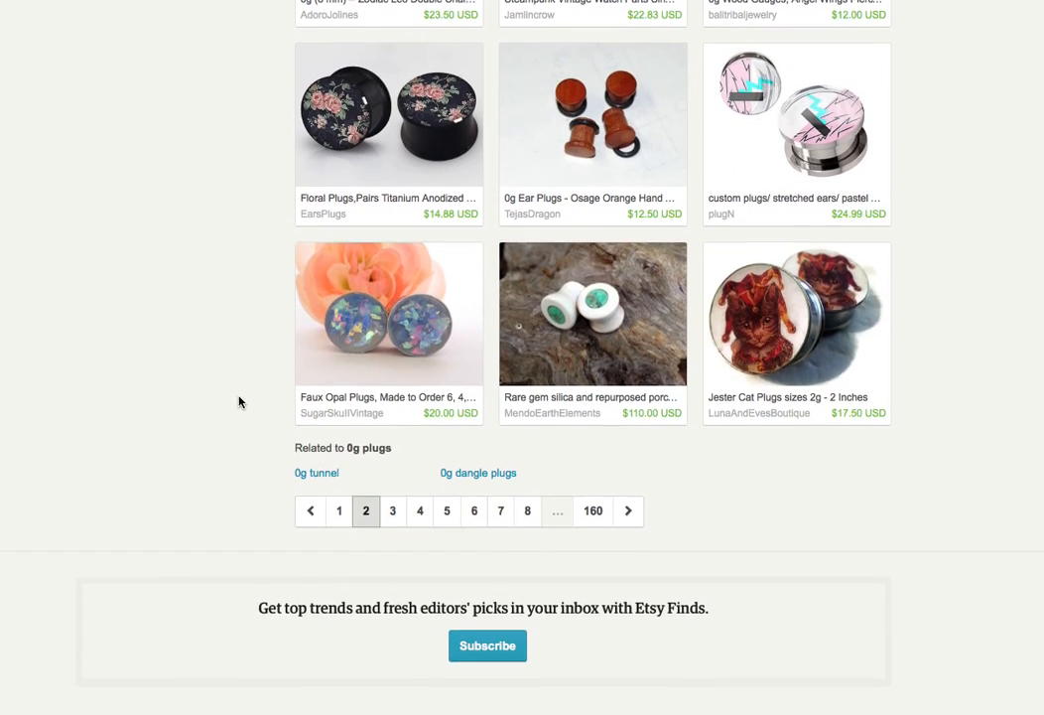
scroll(240, 401, up, 15)
scroll(239, 401, up, 8)
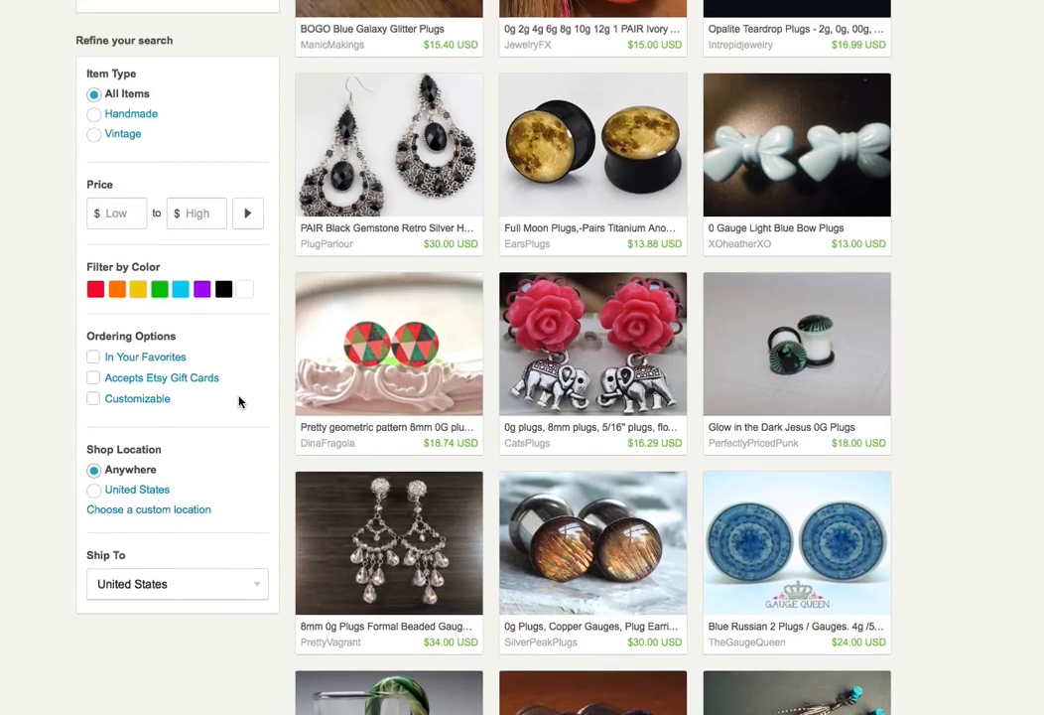
scroll(268, 363, down, 1)
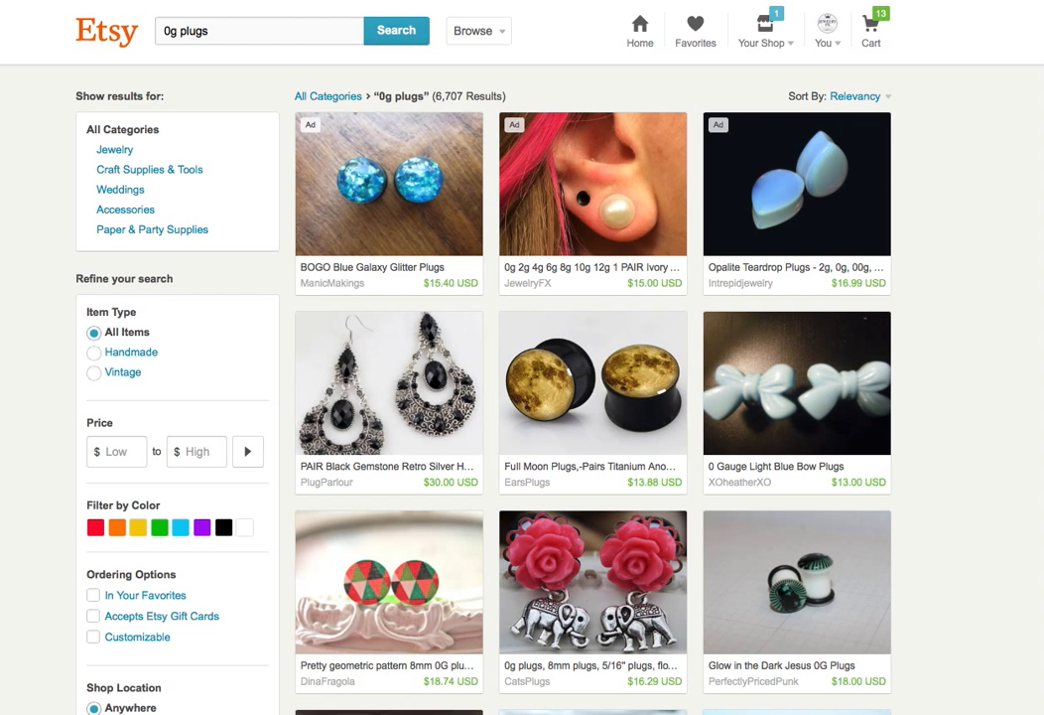
Step: Return to the shop's Promoted Listings overview and sort the listings by revenue, highest first
click(762, 38)
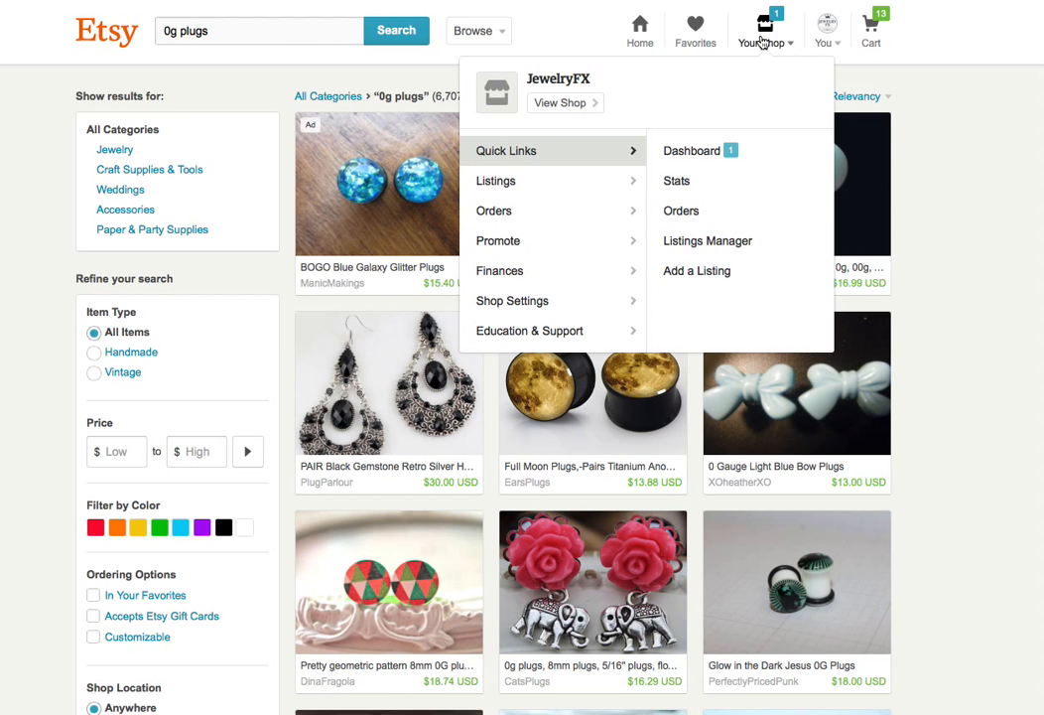
mouse_move(536, 238)
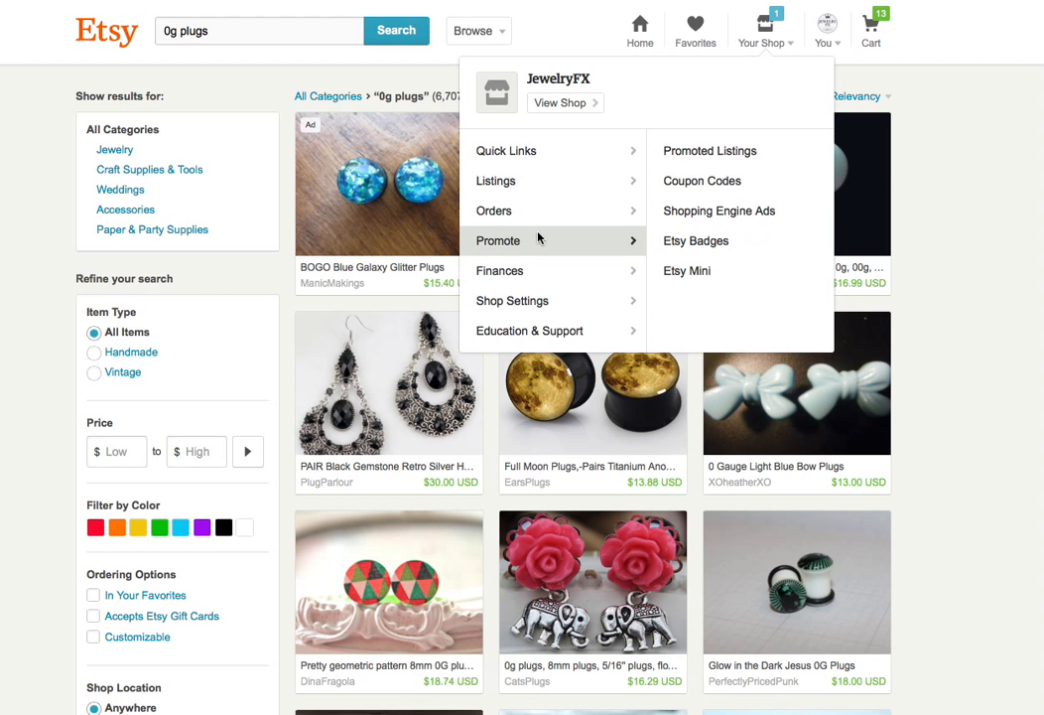
click(732, 152)
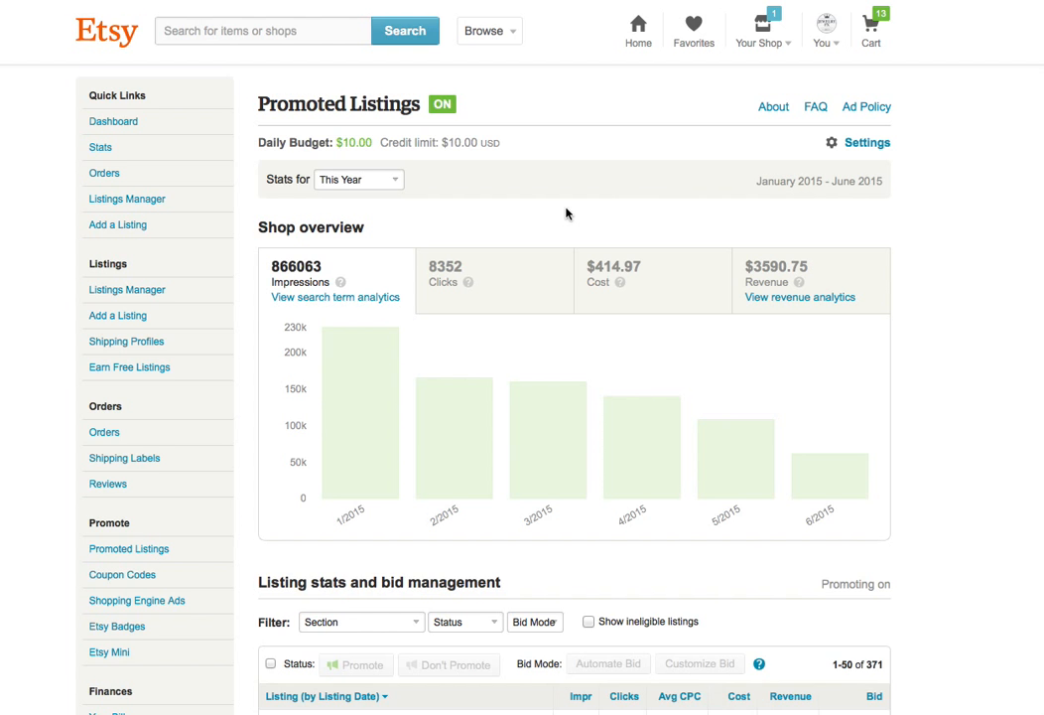
scroll(578, 201, down, 5)
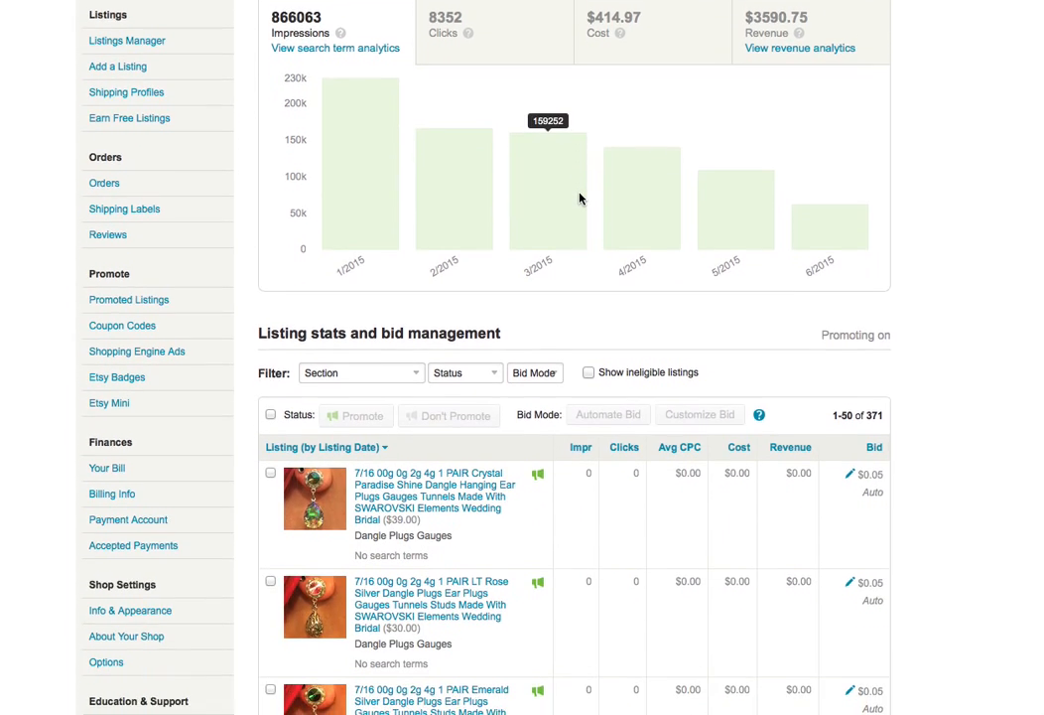
scroll(581, 199, down, 1)
scroll(923, 247, up, 3)
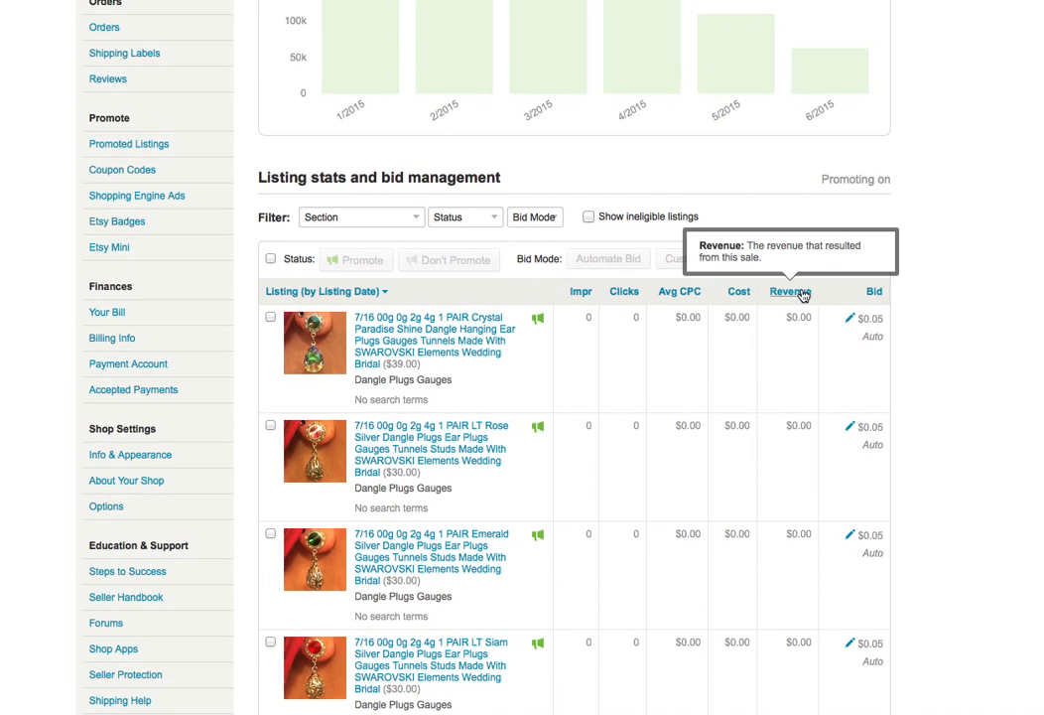
click(802, 292)
scroll(739, 288, up, 4)
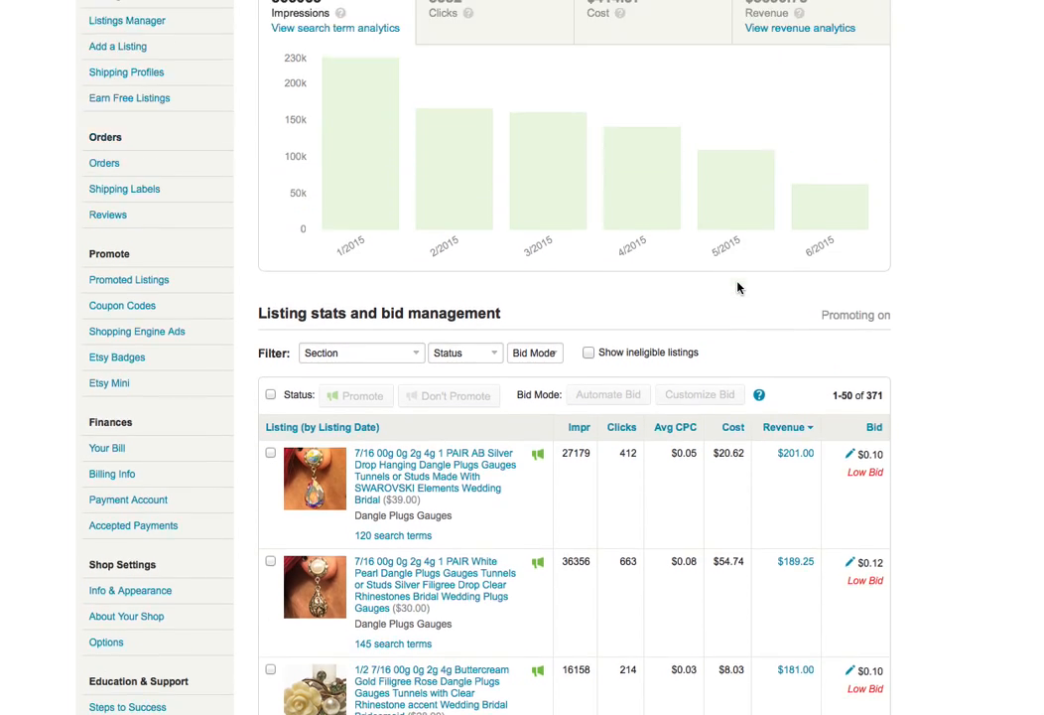